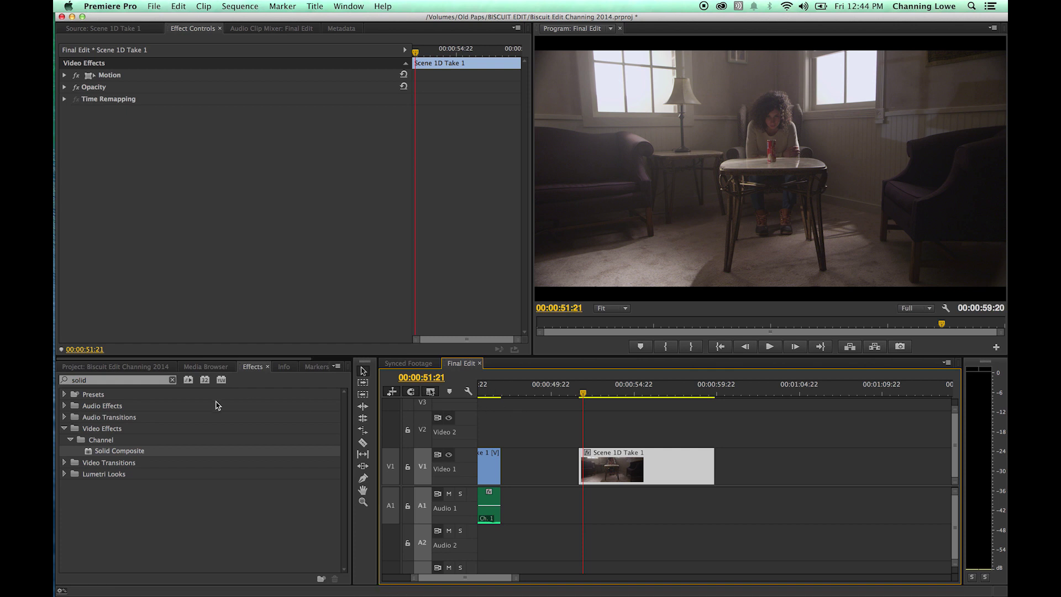
Collapse the SYNCED CLIPS bin in the project's bin list
click(144, 367)
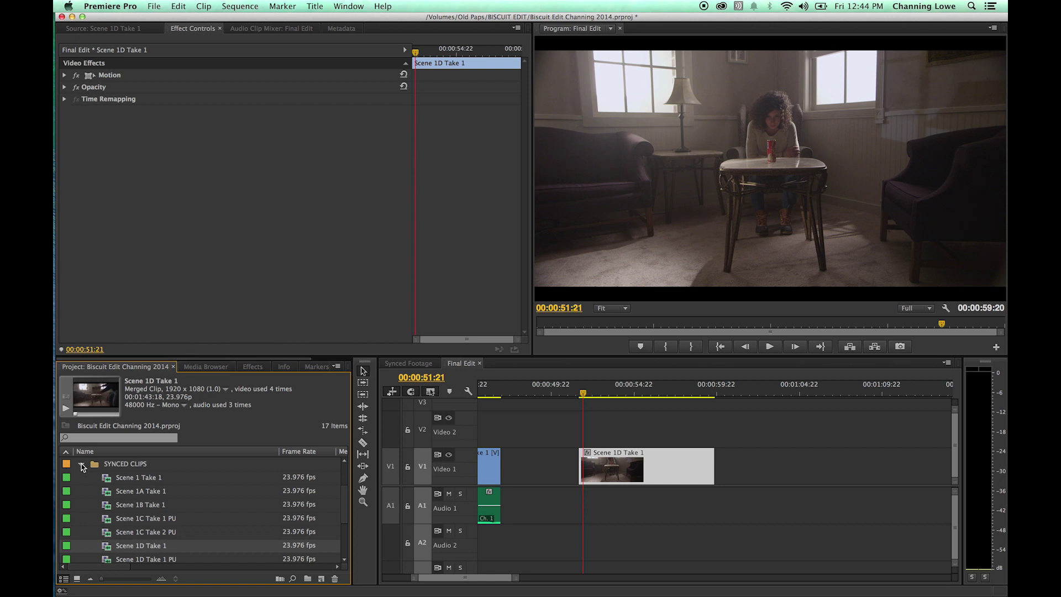
click(81, 465)
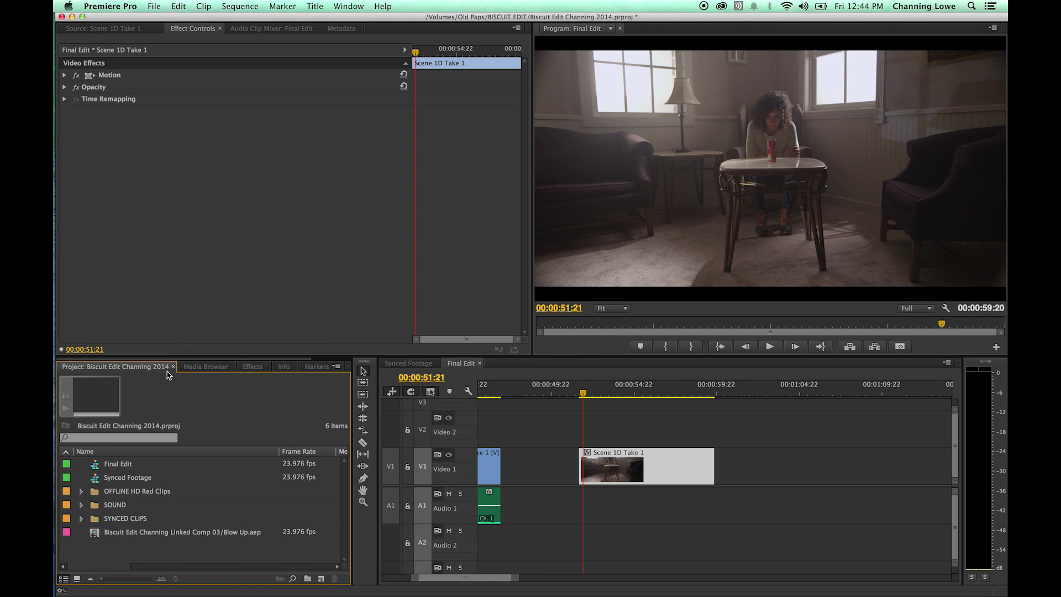
Search the effects for "mosaic" and apply the Mosaic video effect to the Scene 1D Take 1 clip
click(252, 368)
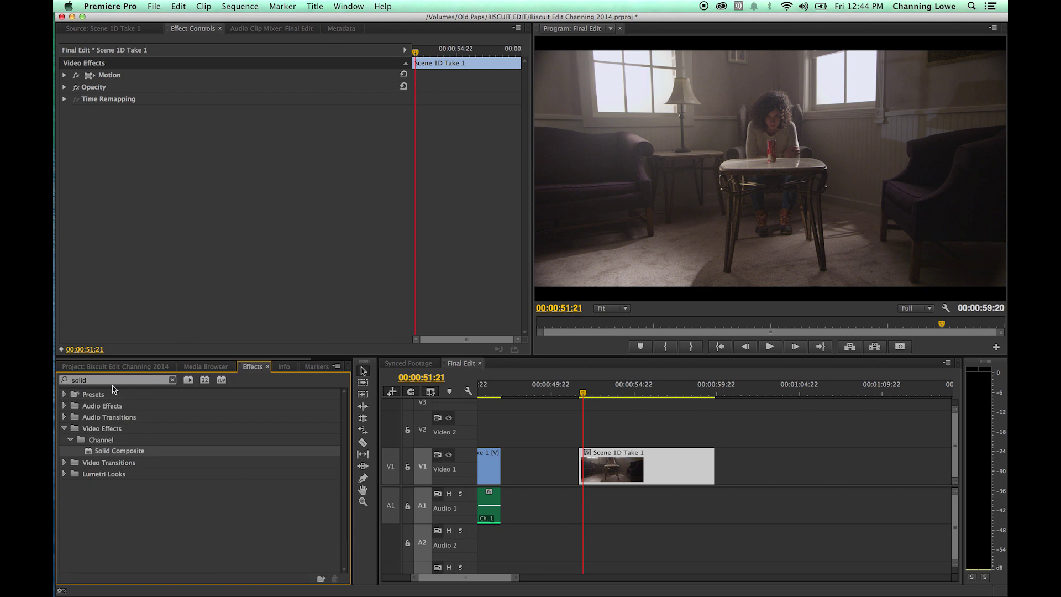
click(95, 381)
click(66, 431)
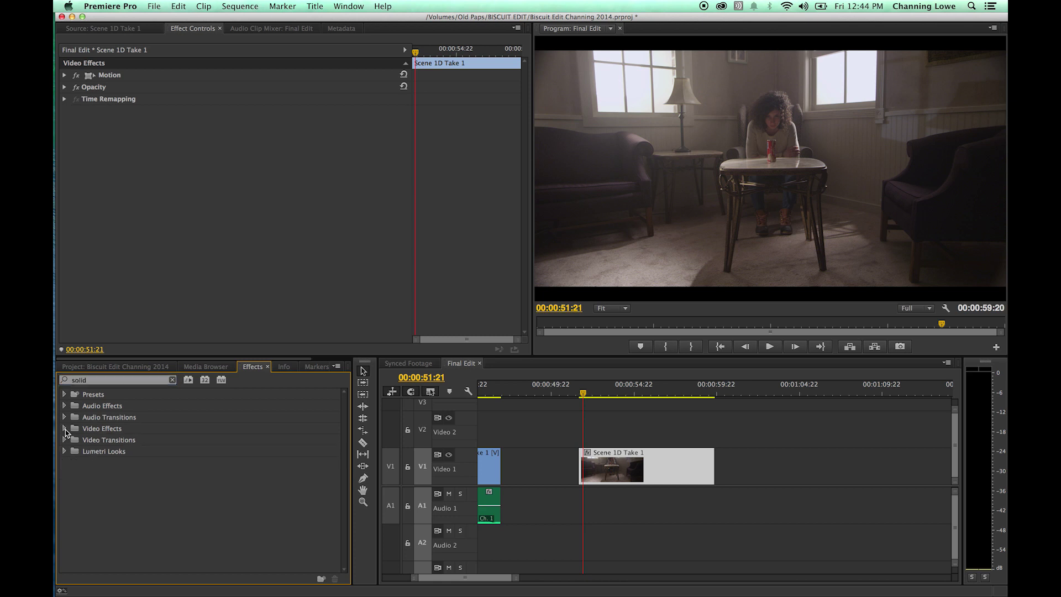
click(99, 381)
text(mosaic)
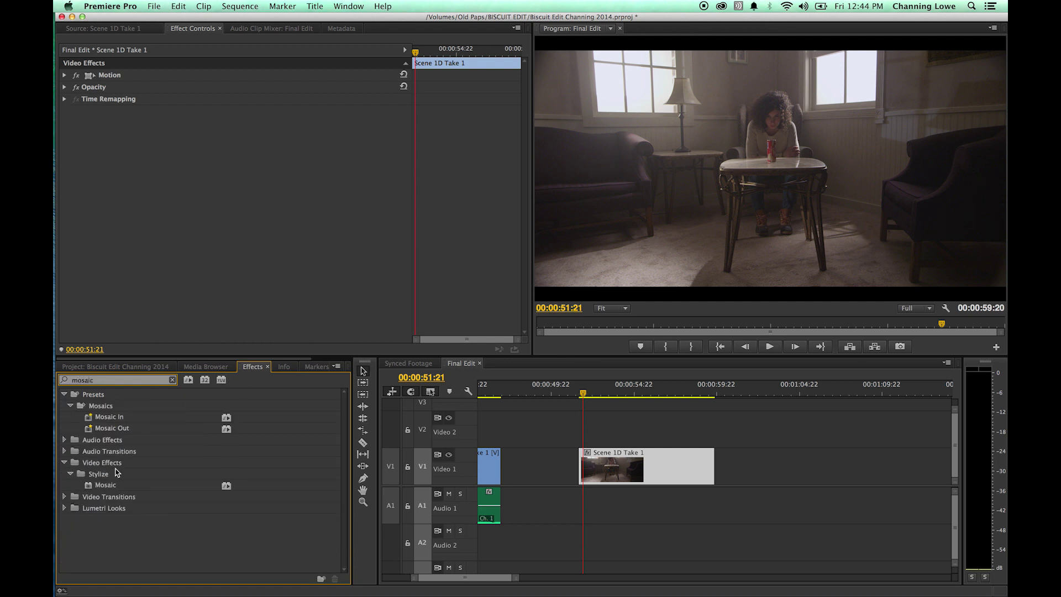
click(106, 487)
drag(92, 488, 613, 462)
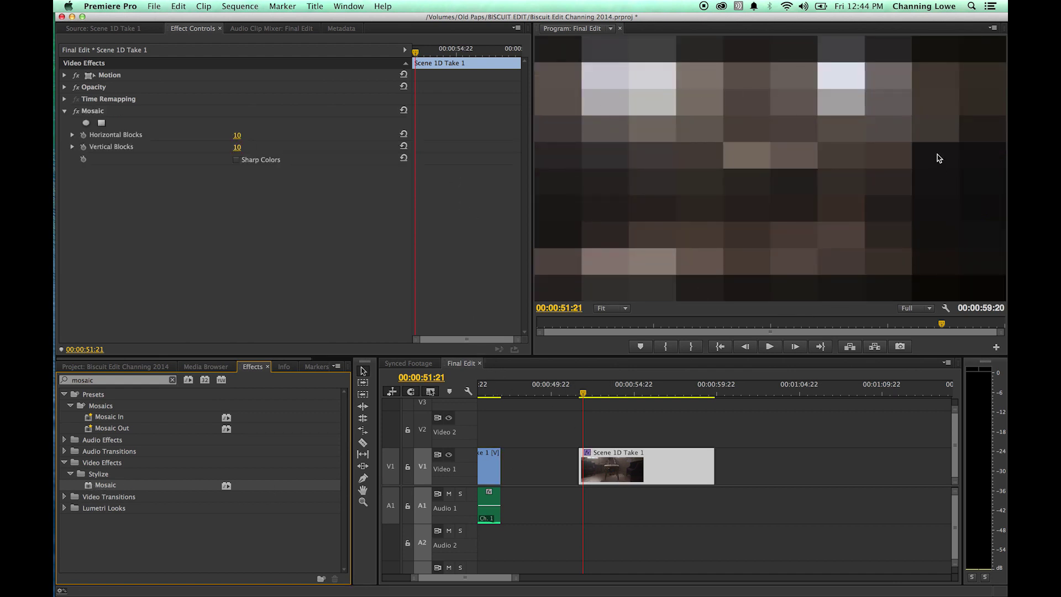
click(607, 428)
Set both the Horizontal Blocks and Vertical Blocks of the Mosaic effect to 100
click(188, 30)
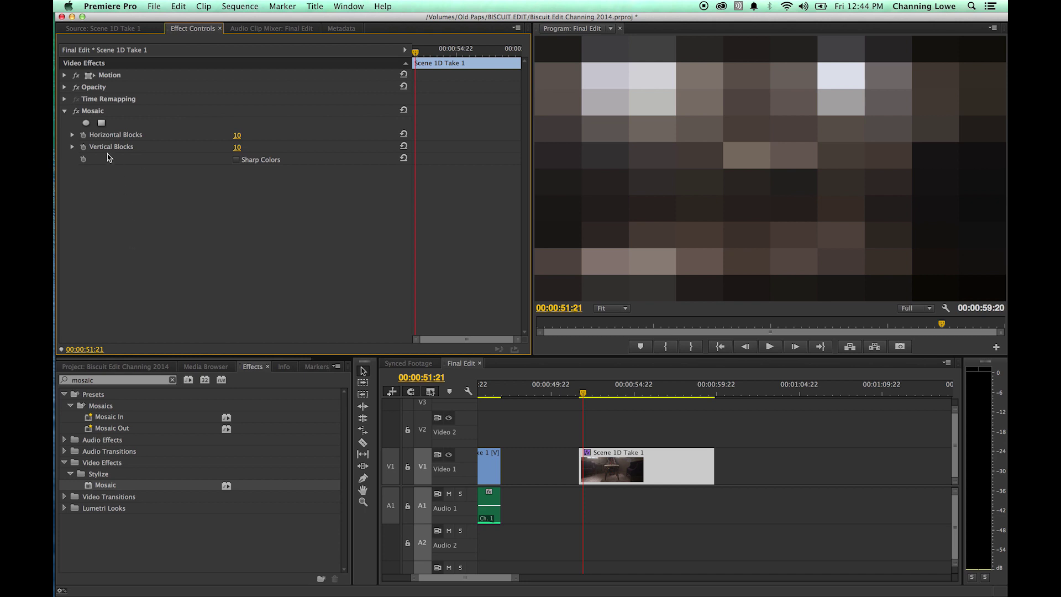
click(90, 113)
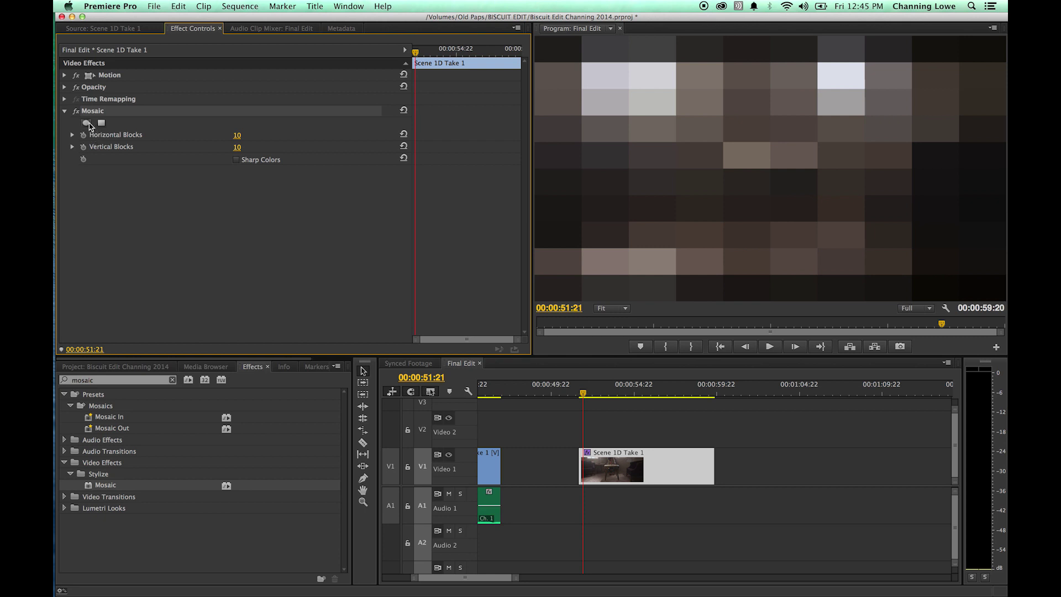
click(237, 136)
text(100)
key(Return)
click(237, 147)
key(Return)
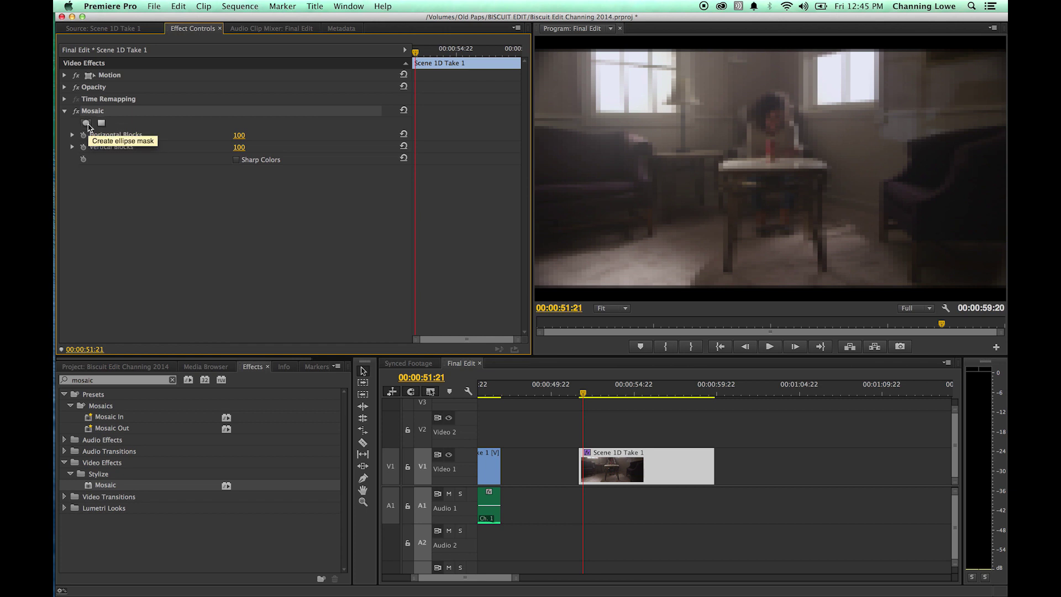
Add an ellipse mask to the Mosaic effect and shrink it to fit over the seated woman's face
click(86, 123)
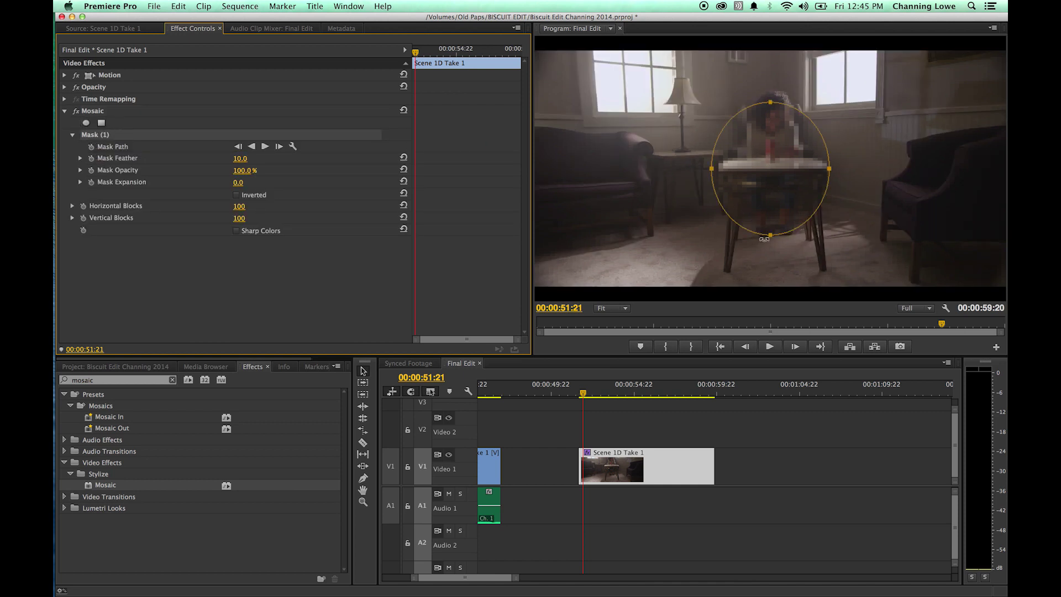
drag(770, 236, 770, 160)
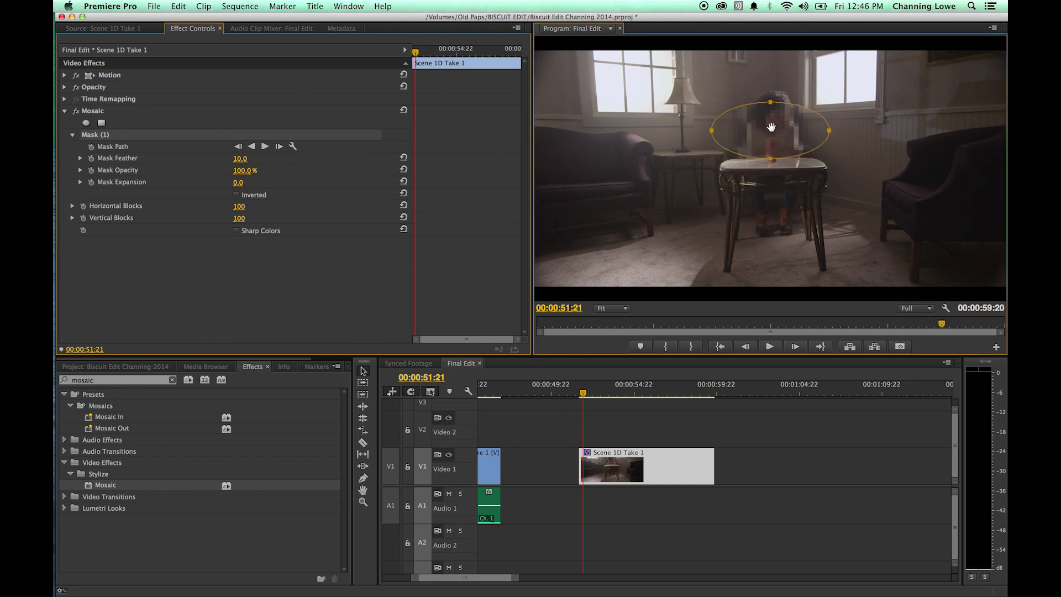
drag(761, 121, 768, 108)
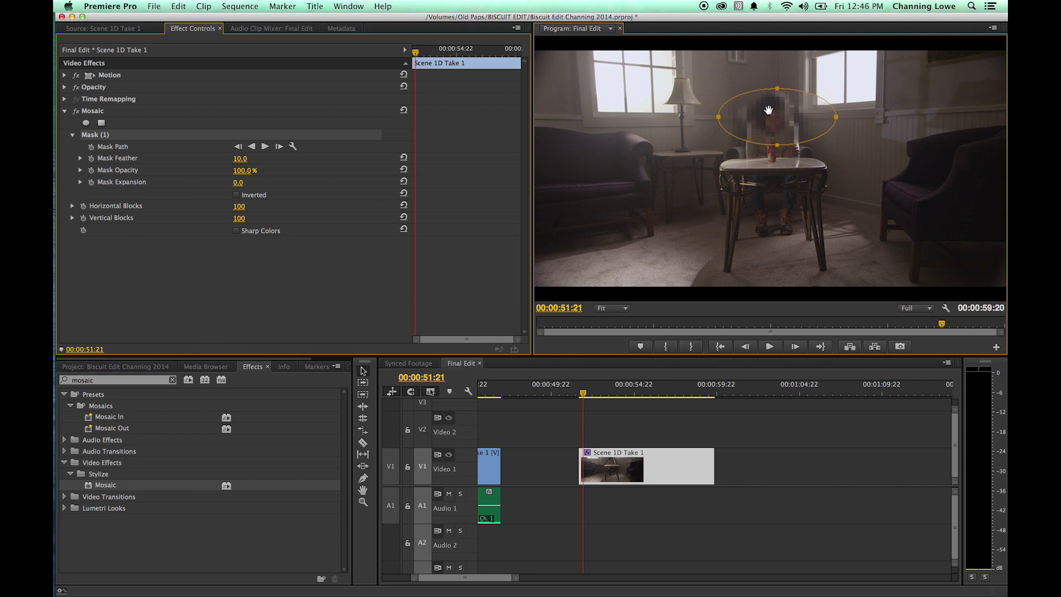
drag(720, 119, 748, 118)
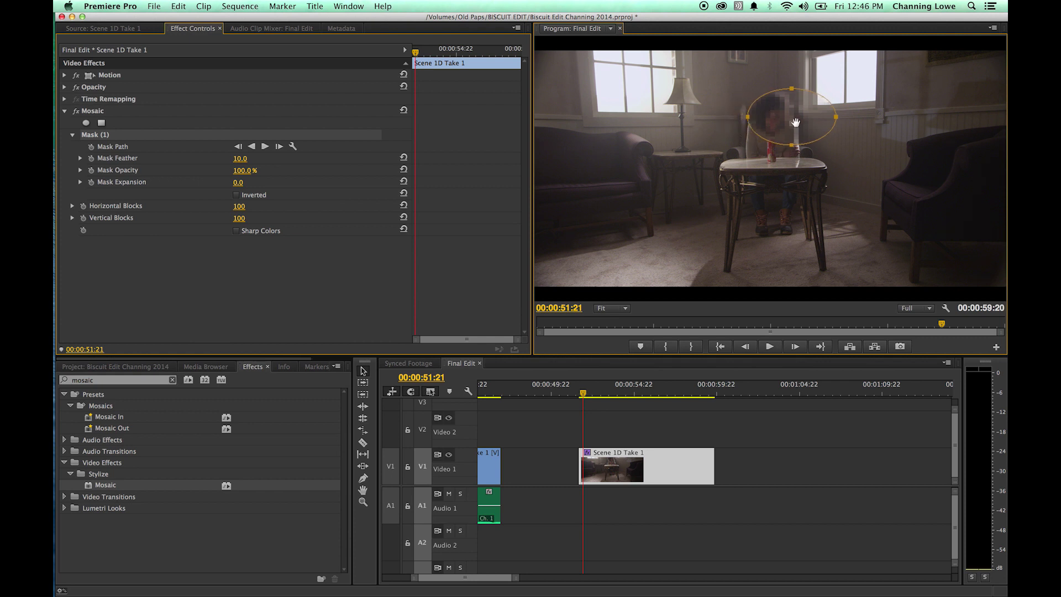
drag(836, 118, 774, 135)
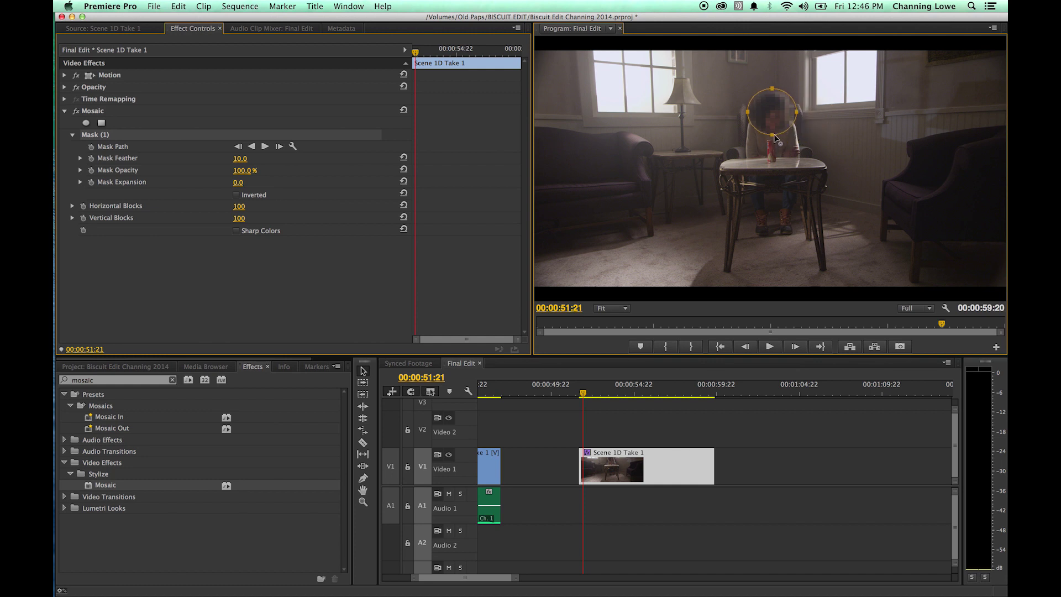
drag(772, 88, 773, 95)
drag(748, 116, 776, 117)
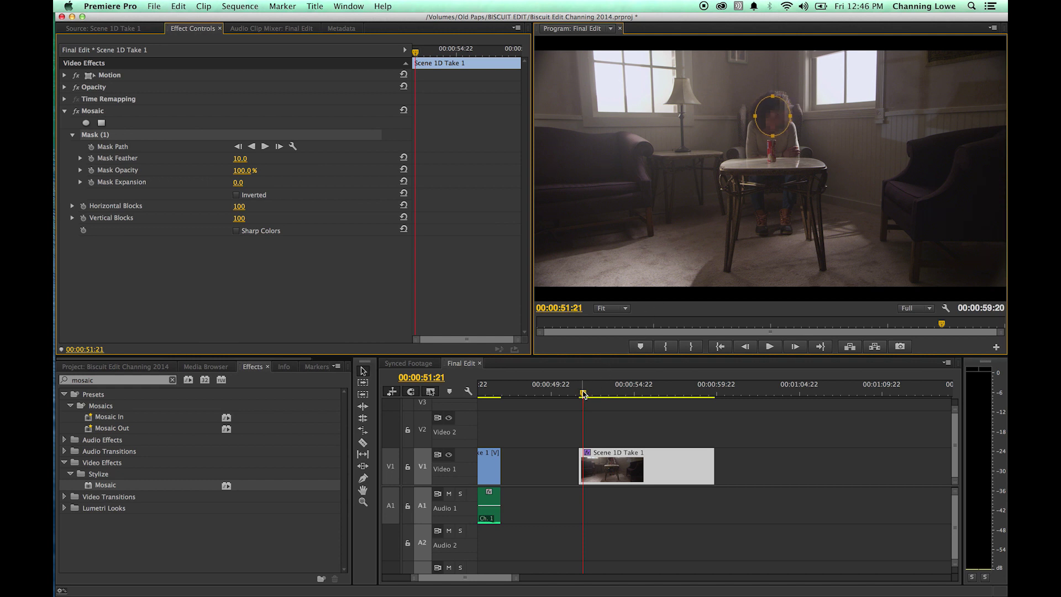
From the clip's start at 00:00:51:15, track the Mosaic mask path forward using the Position, Scale & Rotation method
drag(583, 394, 603, 401)
key(Up)
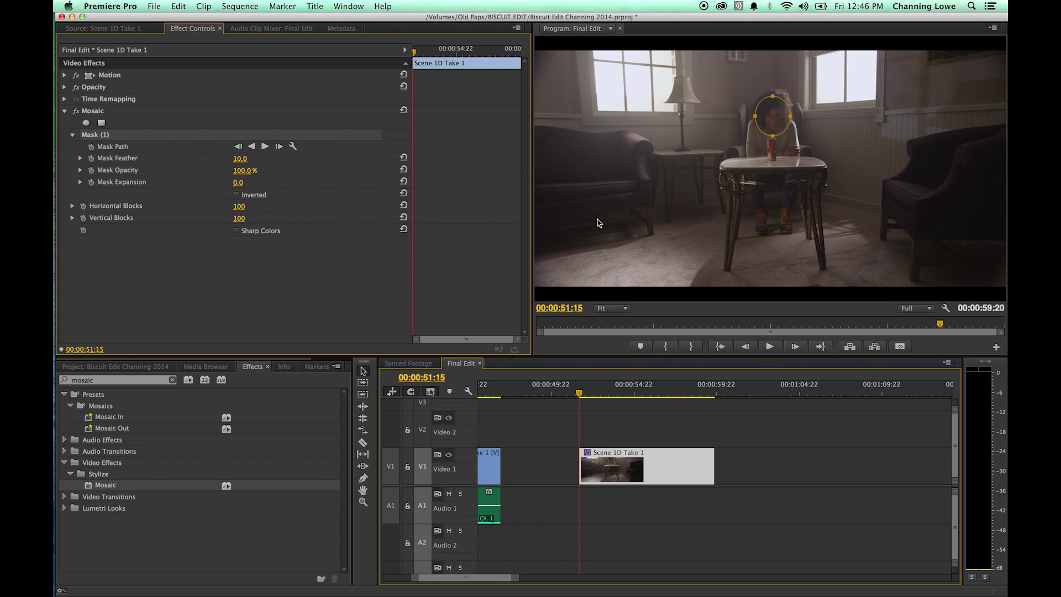
click(293, 147)
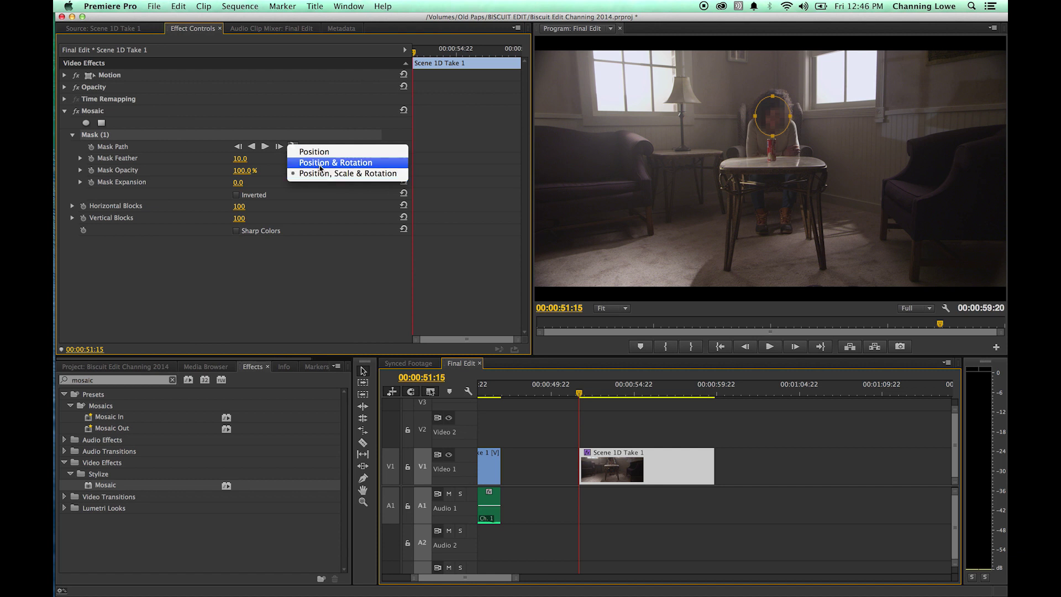
key(Up)
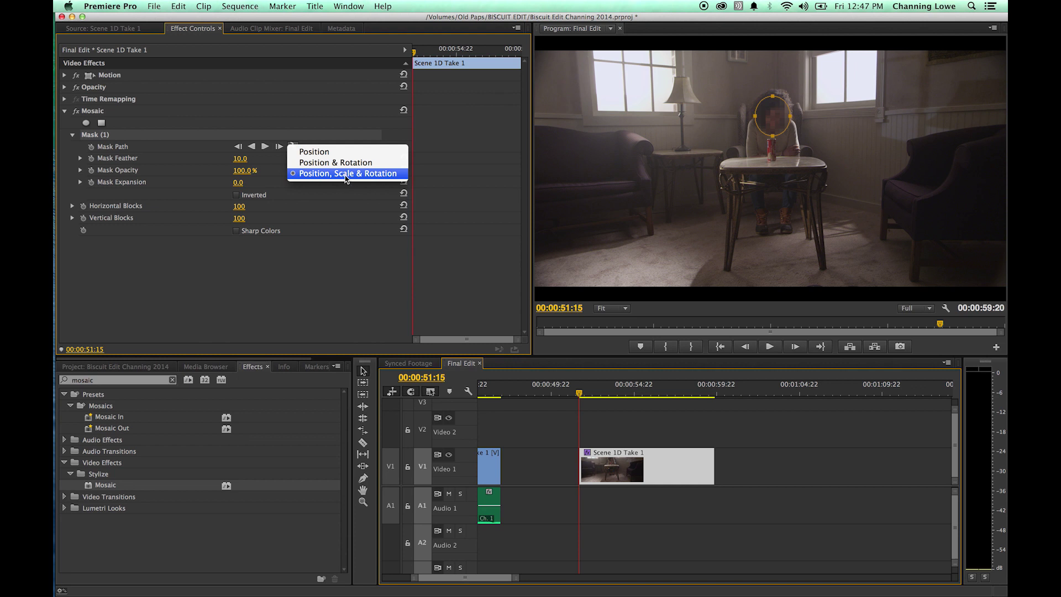
click(322, 288)
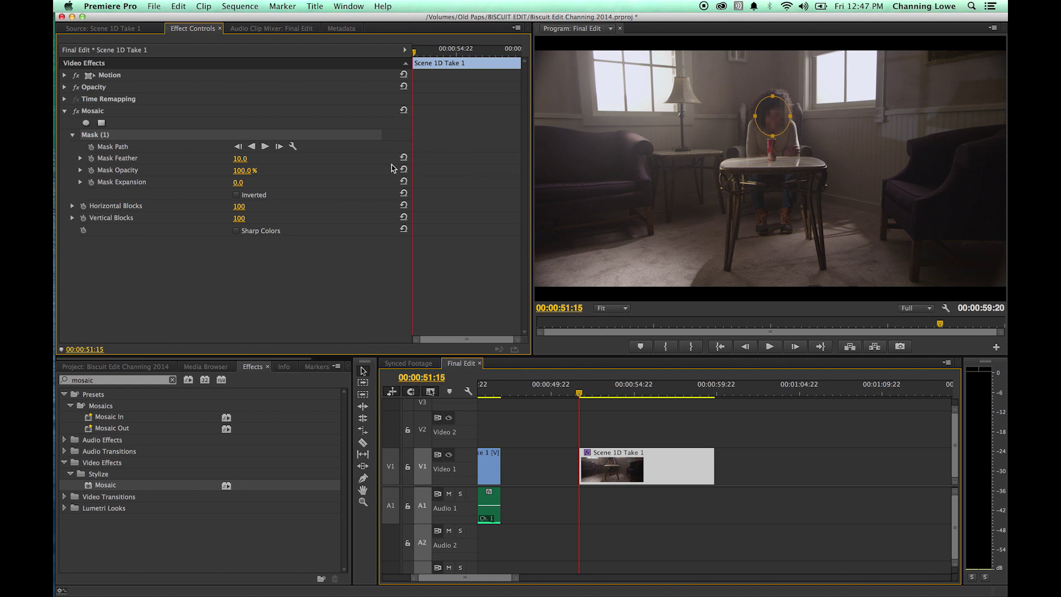
click(270, 148)
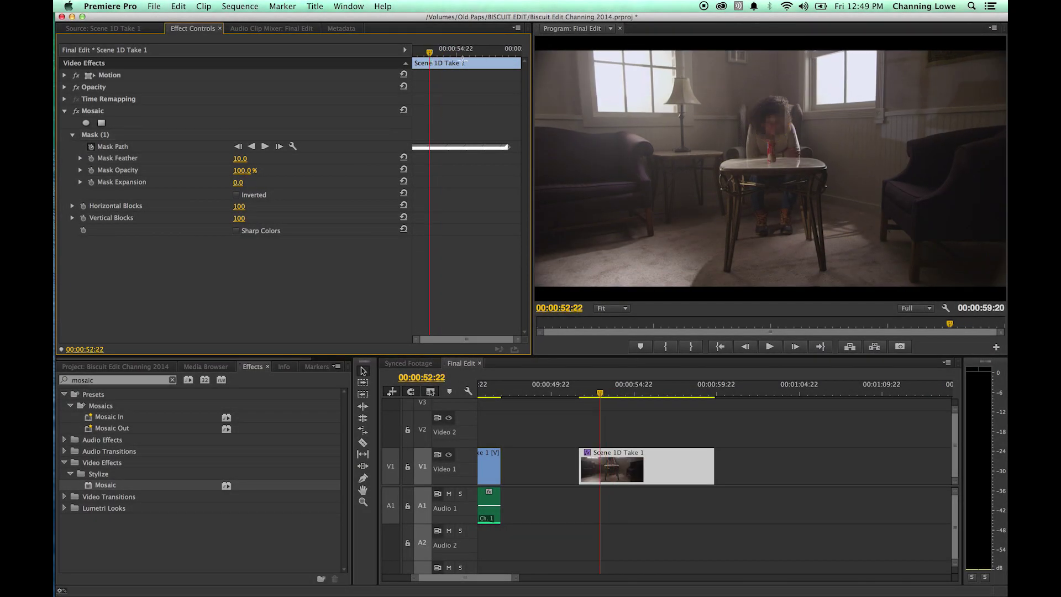
Scrub through the clip to check how the tracked mosaic mask follows the woman's face
drag(430, 56, 455, 55)
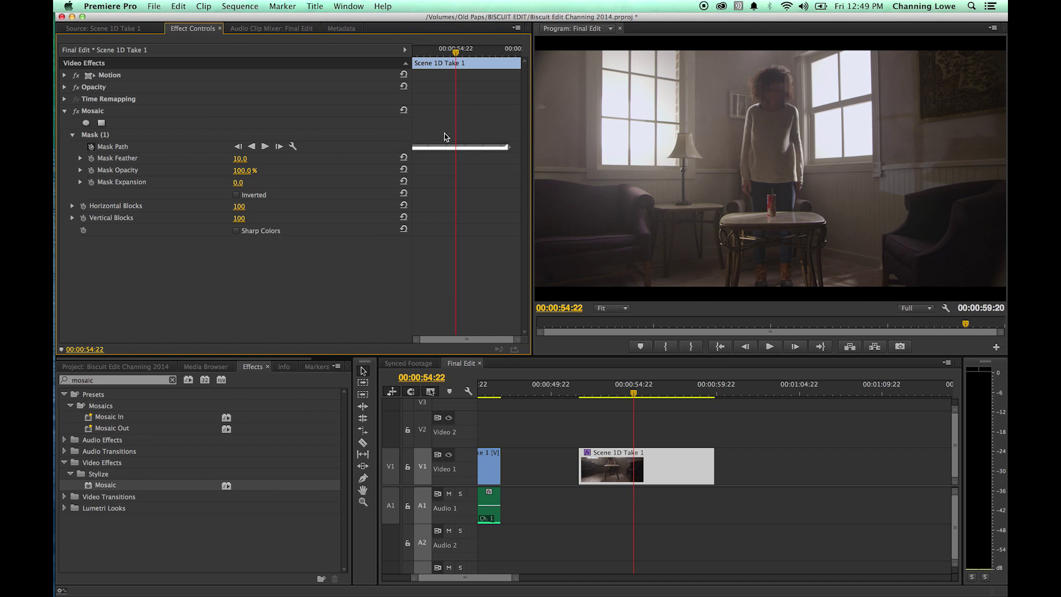
drag(457, 56, 478, 59)
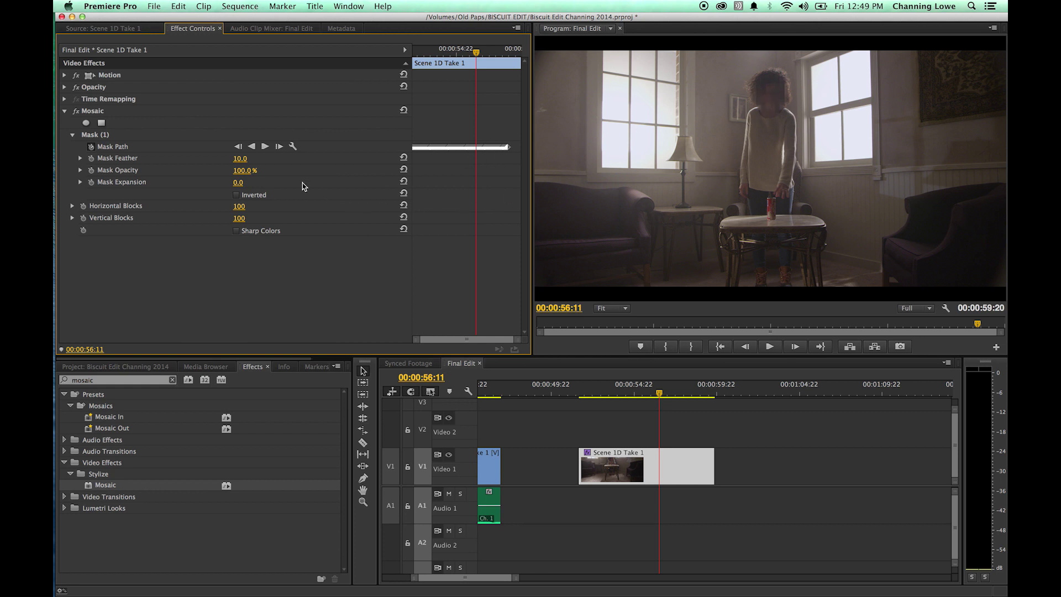
mouse_move(478, 63)
mouse_down()
mouse_move(442, 64)
mouse_move(470, 63)
mouse_up()
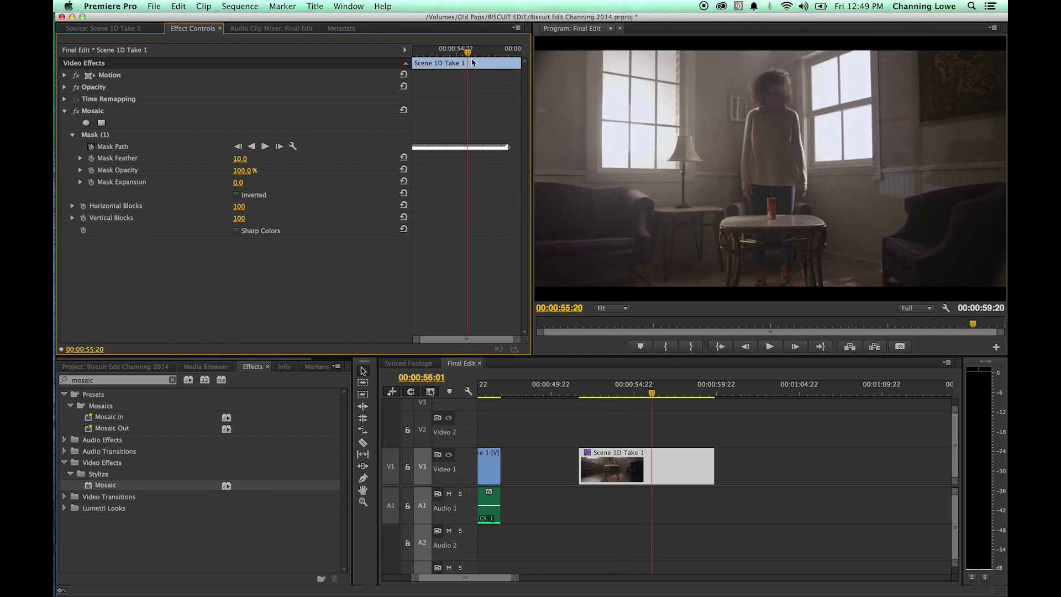
Disable the Mosaic effect, then search the effects for "blur" and add Gaussian Blur to the clip
click(65, 113)
click(76, 111)
click(109, 381)
mouse_move(55, 385)
text(blur)
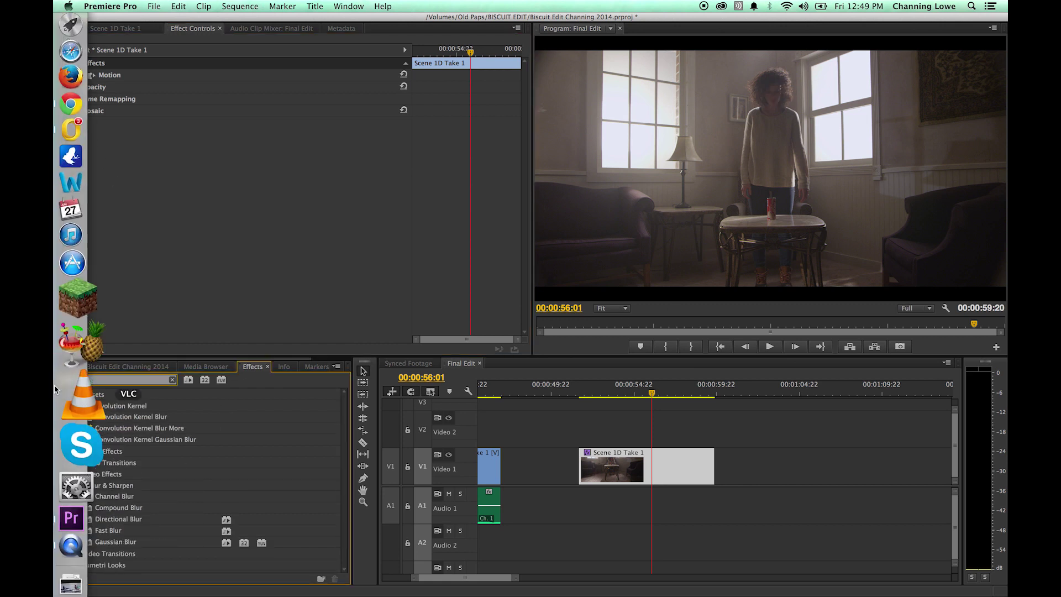
drag(121, 547, 133, 195)
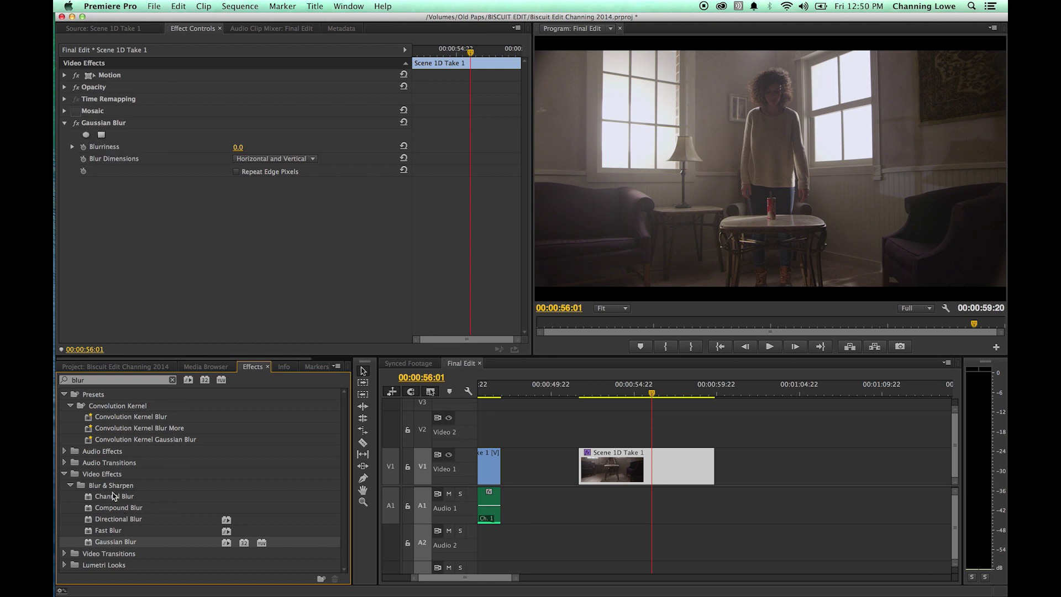
Add an ellipse mask around the standing woman's head to Gaussian Blur, with Blurriness 33 and Mask Feather 32
click(85, 135)
drag(764, 162, 752, 112)
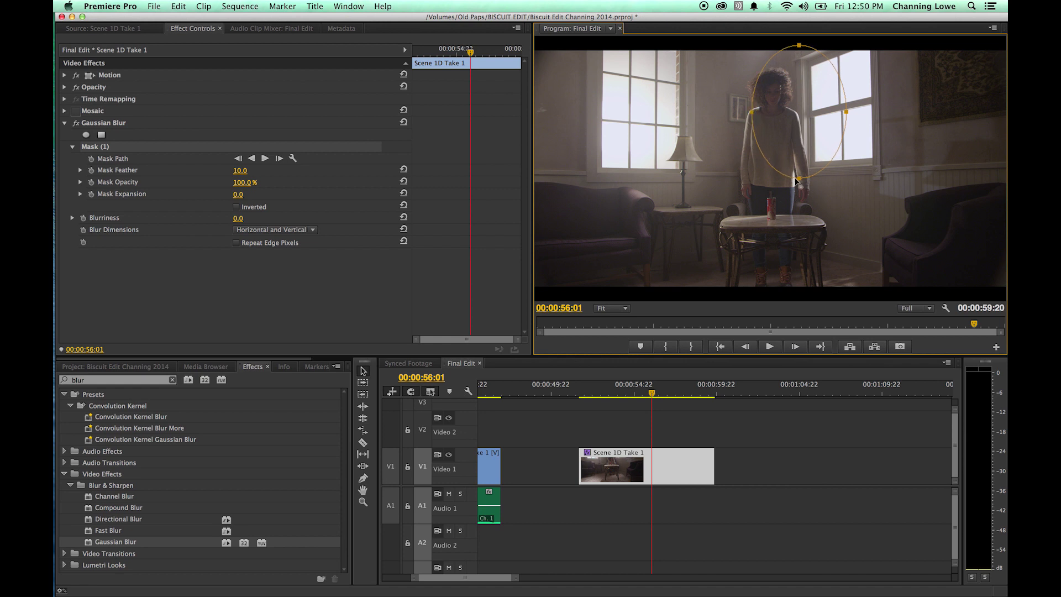
drag(799, 180, 800, 120)
drag(844, 81, 792, 91)
click(236, 222)
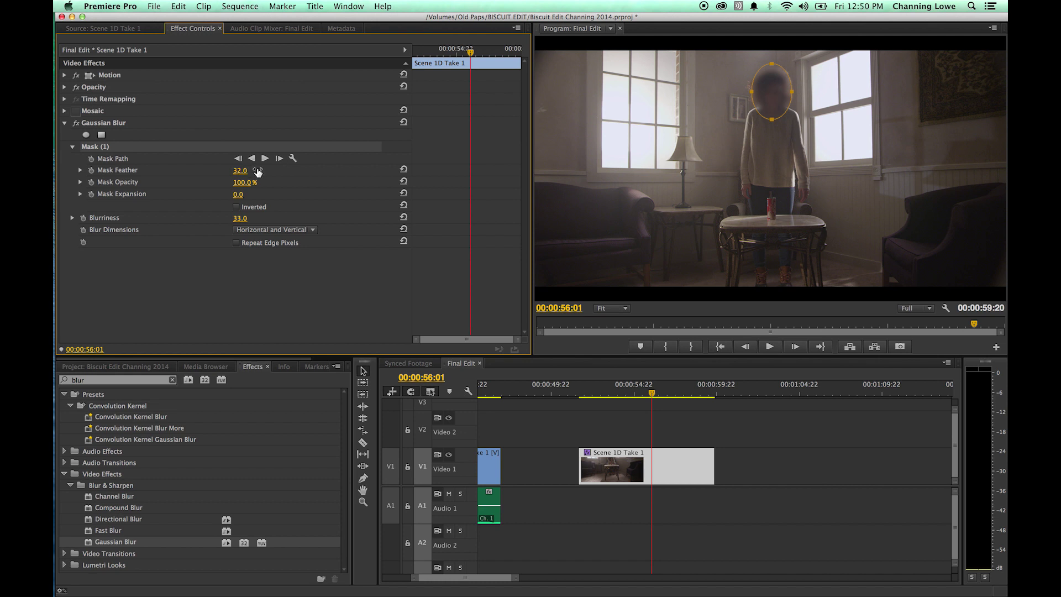
click(306, 314)
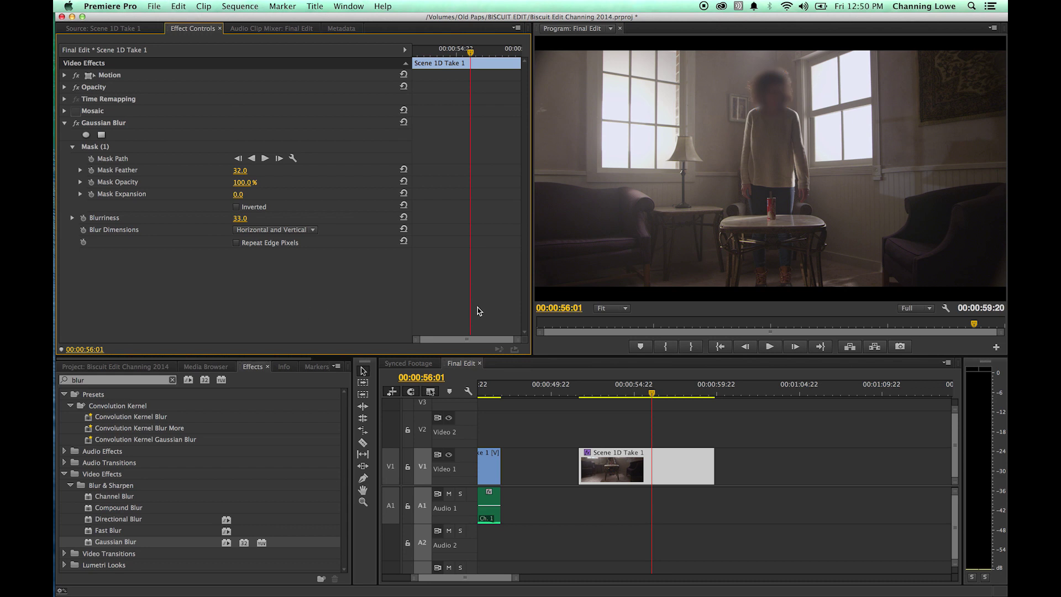
At the clip's start, fit the blur mask over the seated woman's face and track it forward, stopping at 00:00:53:23
drag(651, 393, 579, 394)
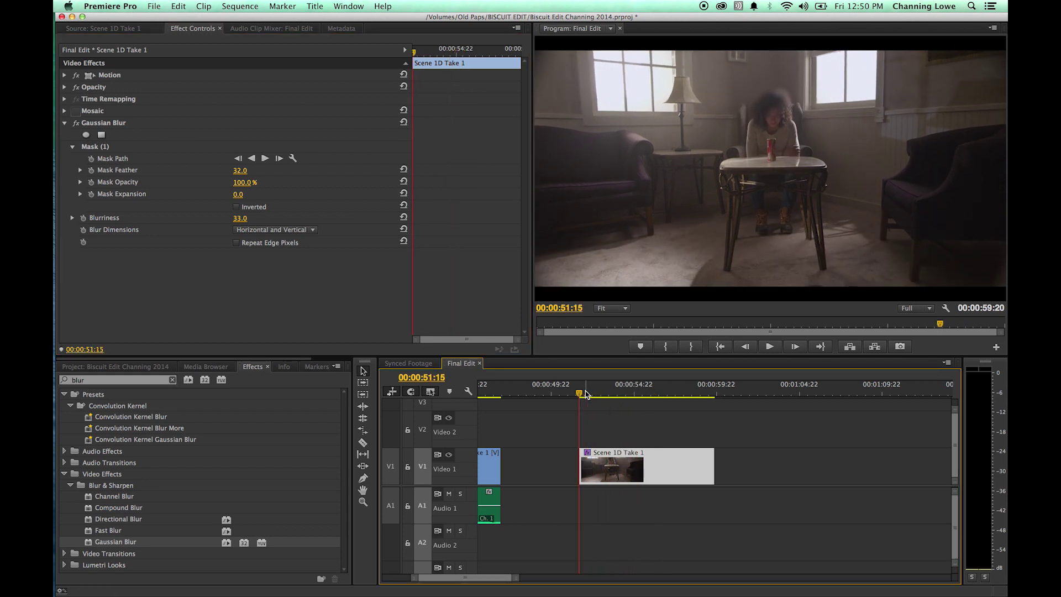
click(108, 148)
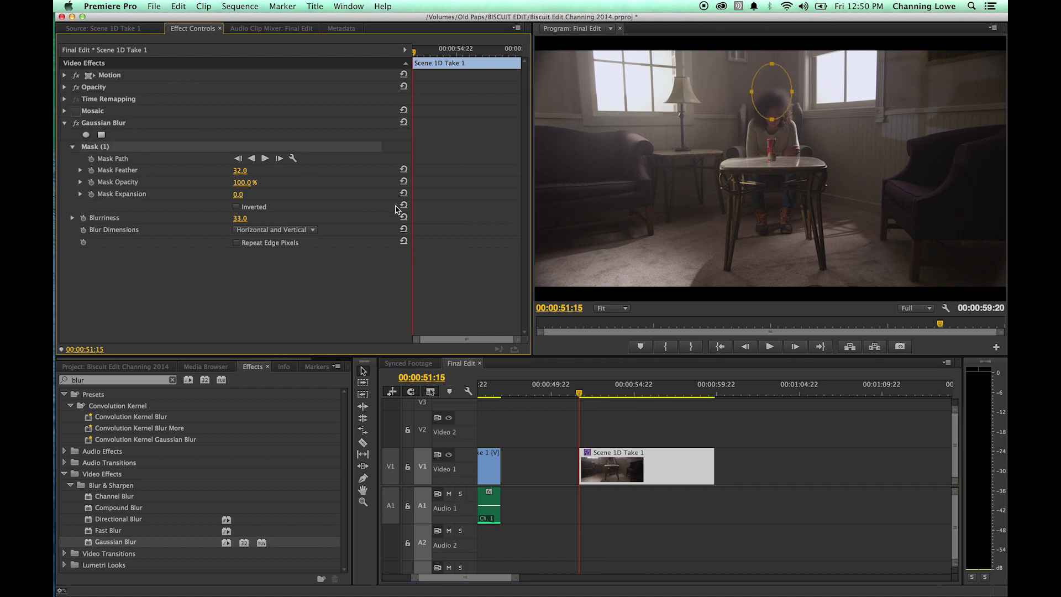
drag(769, 93, 772, 136)
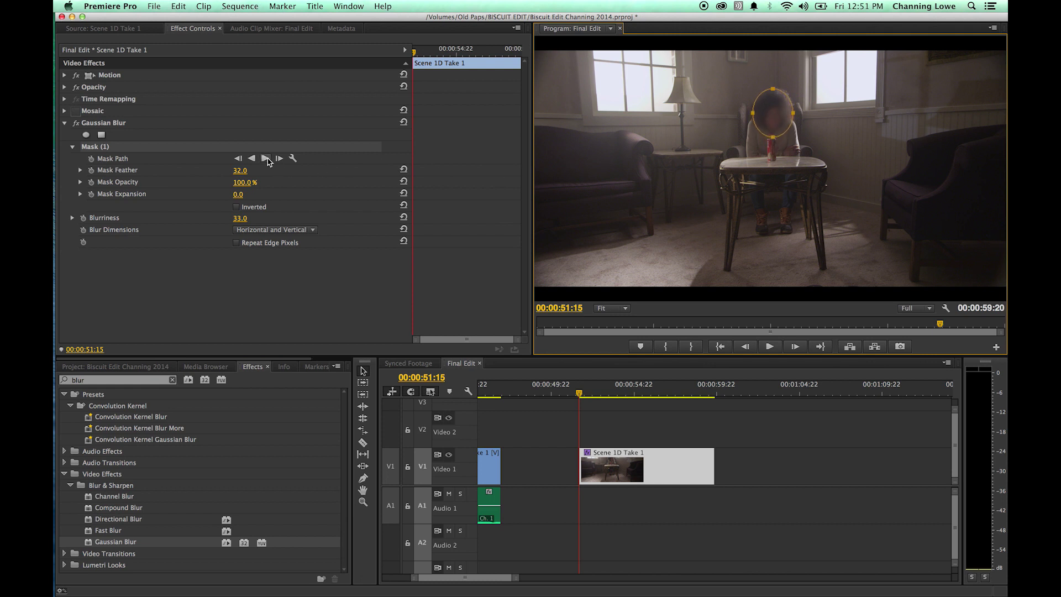
click(265, 158)
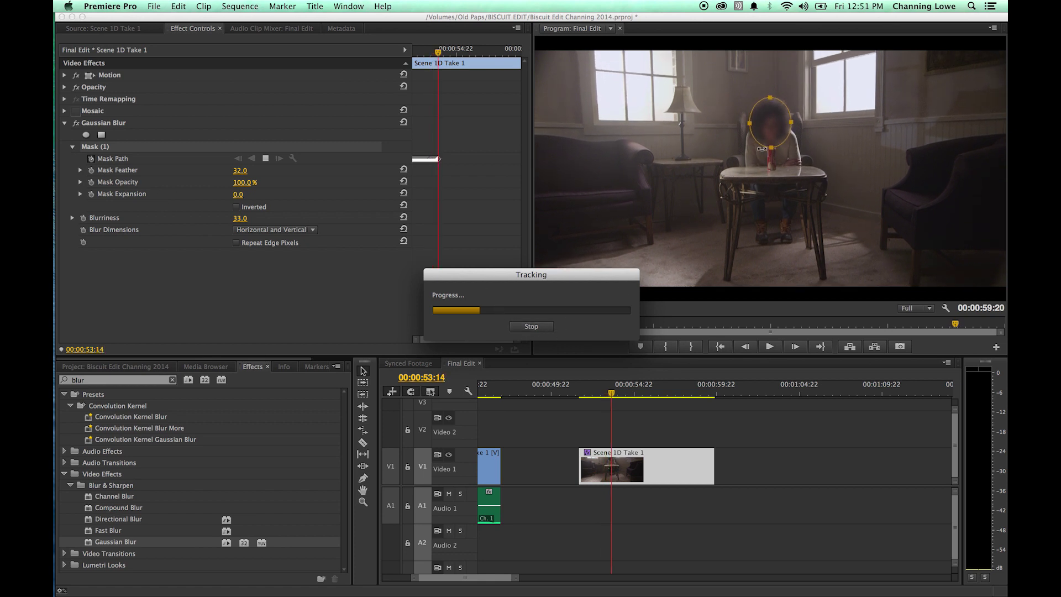
click(532, 327)
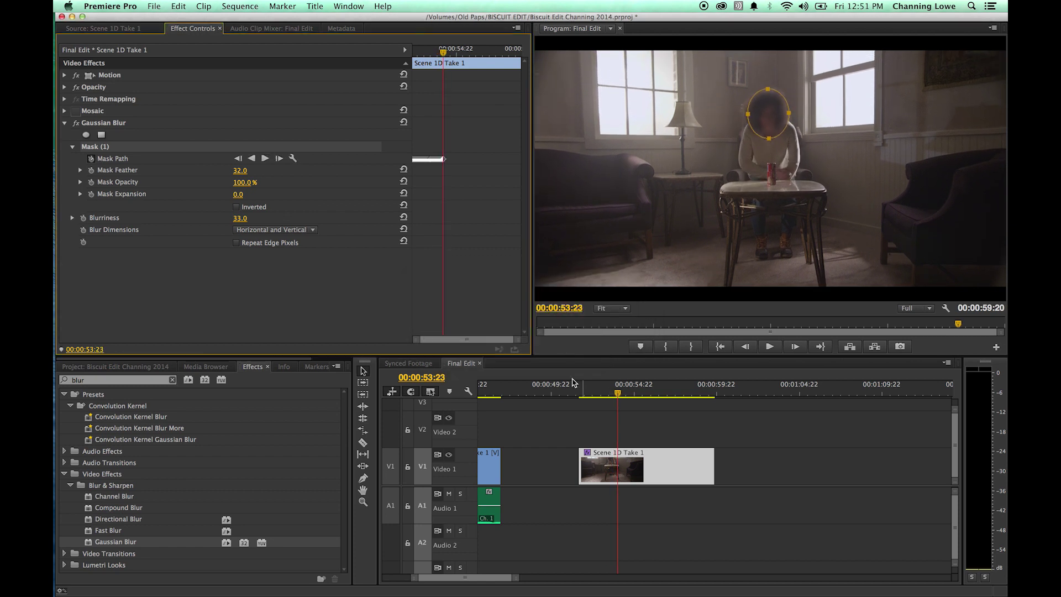
Scrub through the tracked section to check the blur mask's position over the face
drag(597, 394, 619, 397)
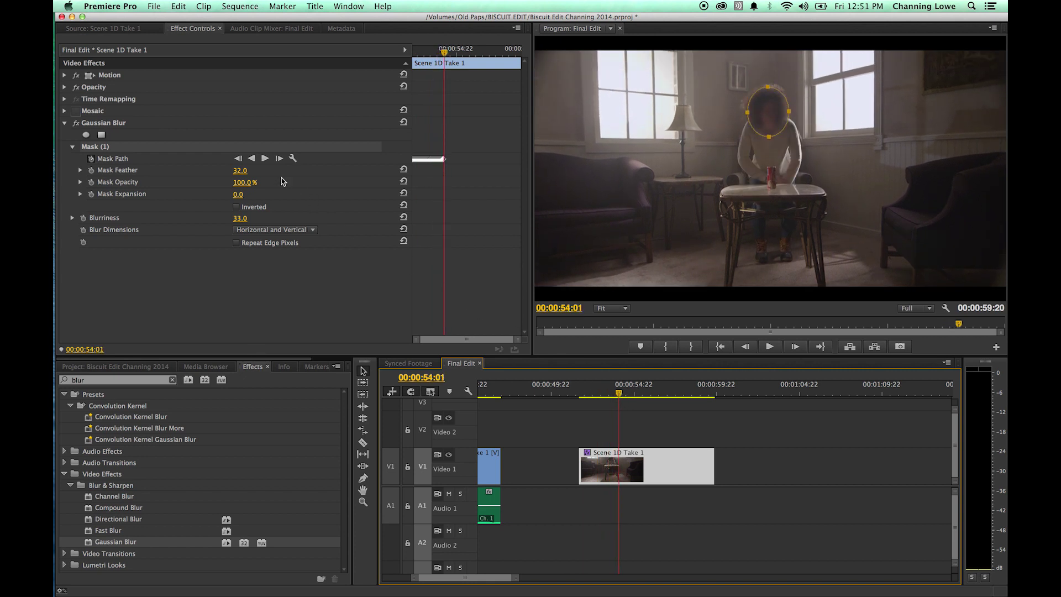
drag(619, 394, 611, 395)
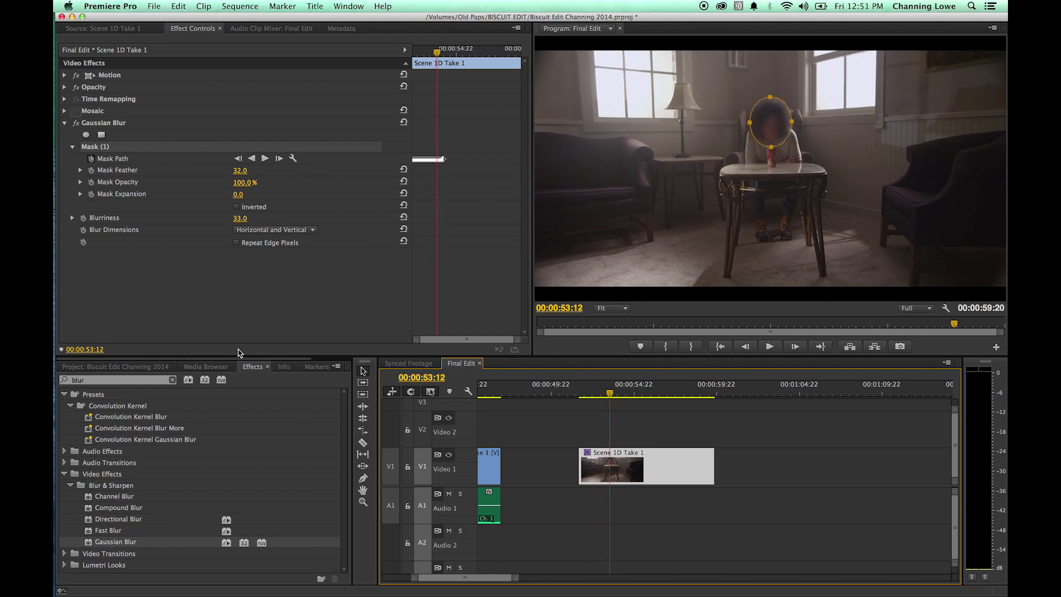
Delete the Gaussian Blur effect from the Scene 1D Take 1 clip
click(120, 127)
key(Delete)
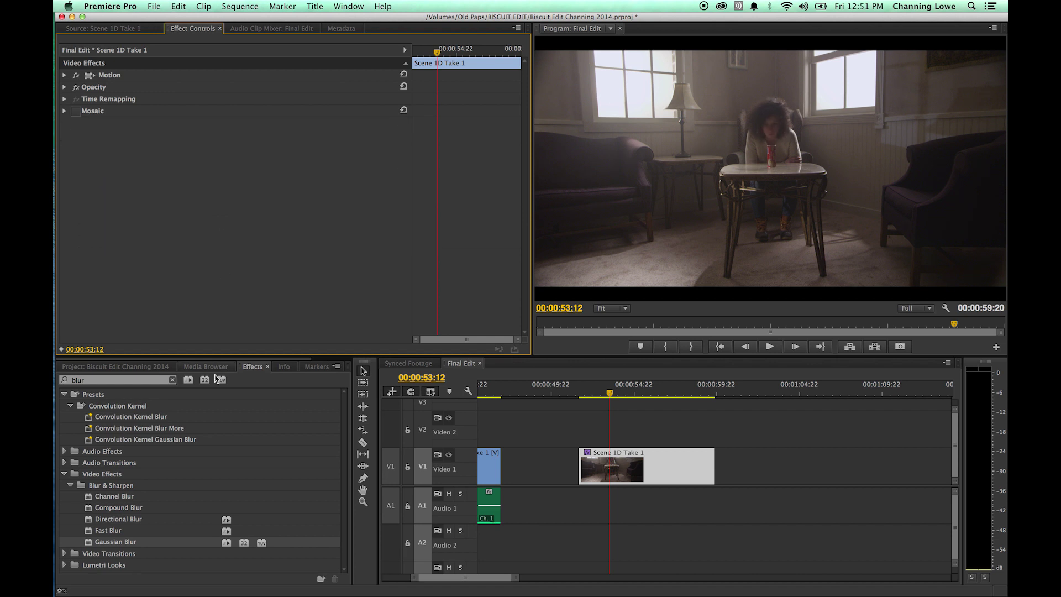
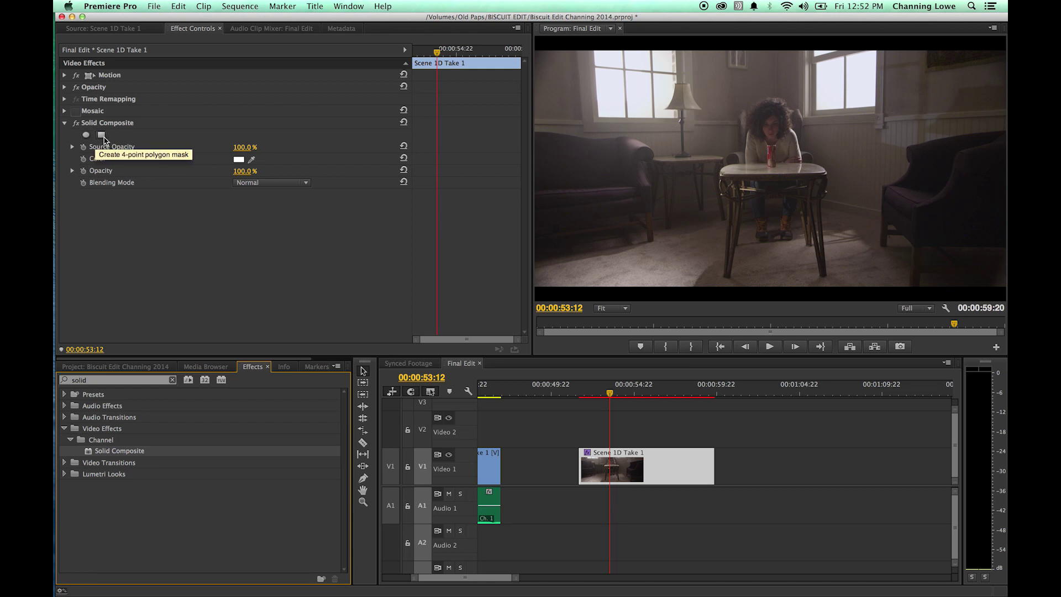
Add a 4-point polygon mask to Solid Composite and move it around the seated woman's head
click(101, 135)
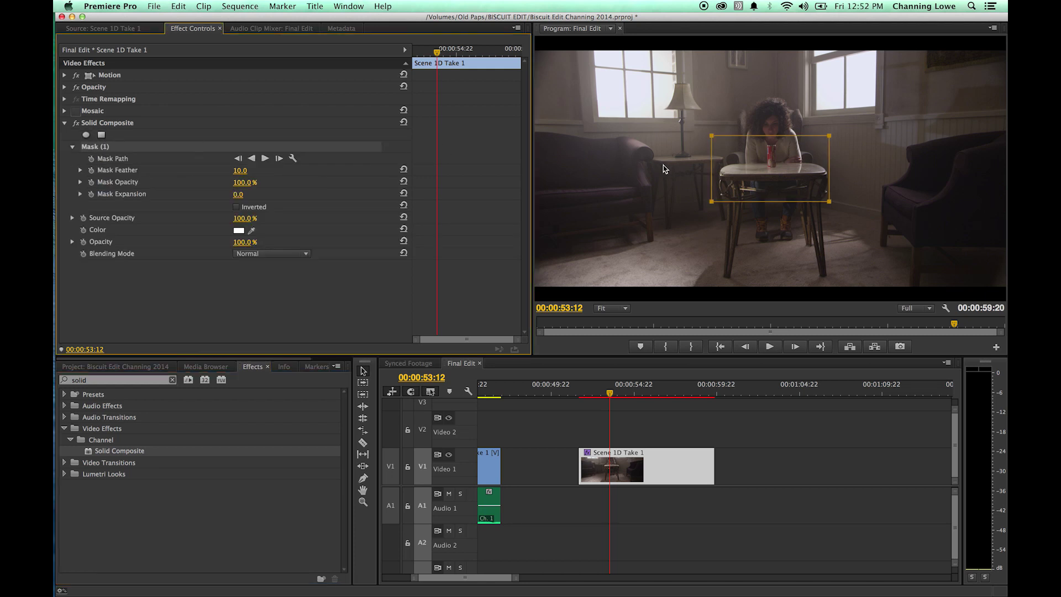
click(764, 160)
drag(764, 160, 772, 127)
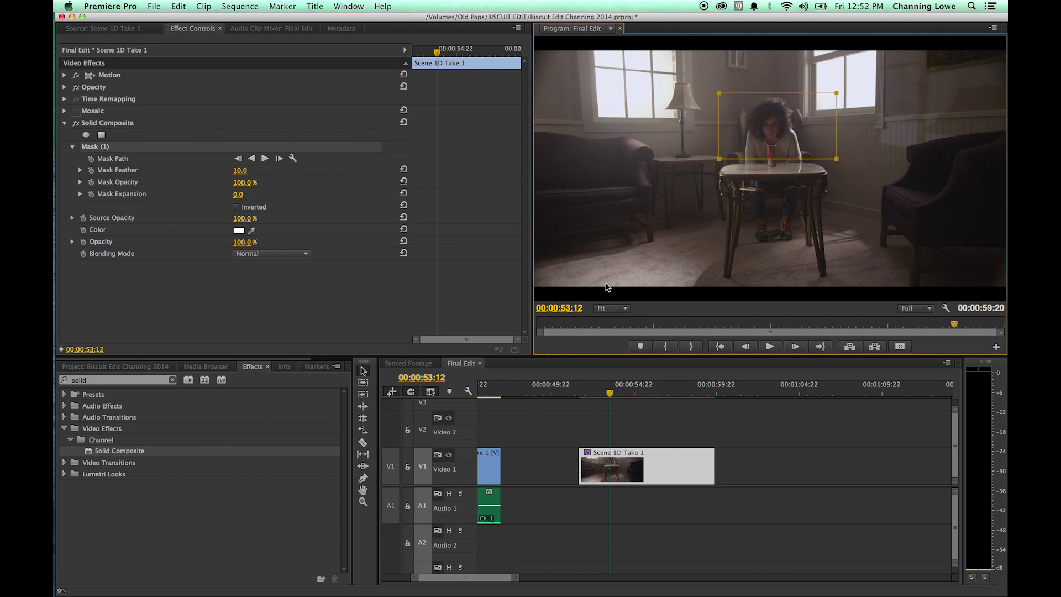
At 200% preview magnification, move the mask's four corner points to form a narrow horizontal bar across the woman's eyes
click(624, 310)
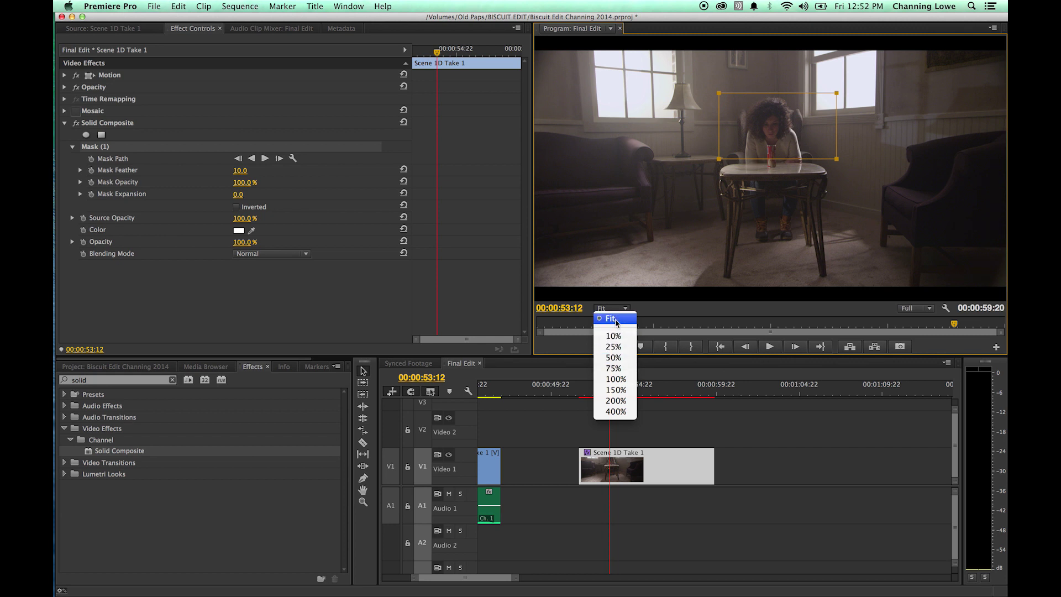
click(615, 400)
drag(794, 96, 793, 105)
click(735, 212)
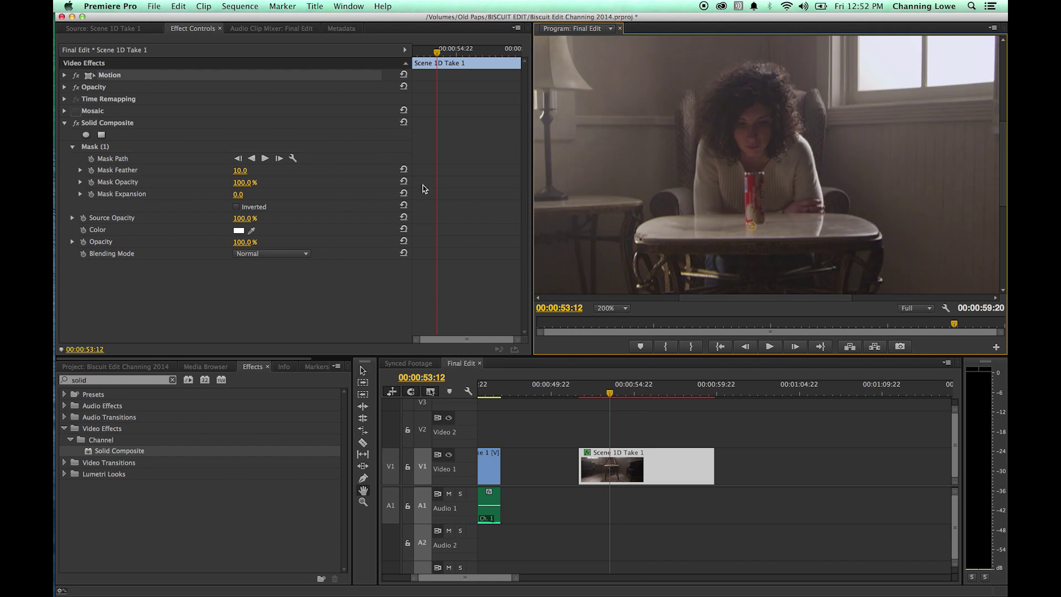
click(116, 148)
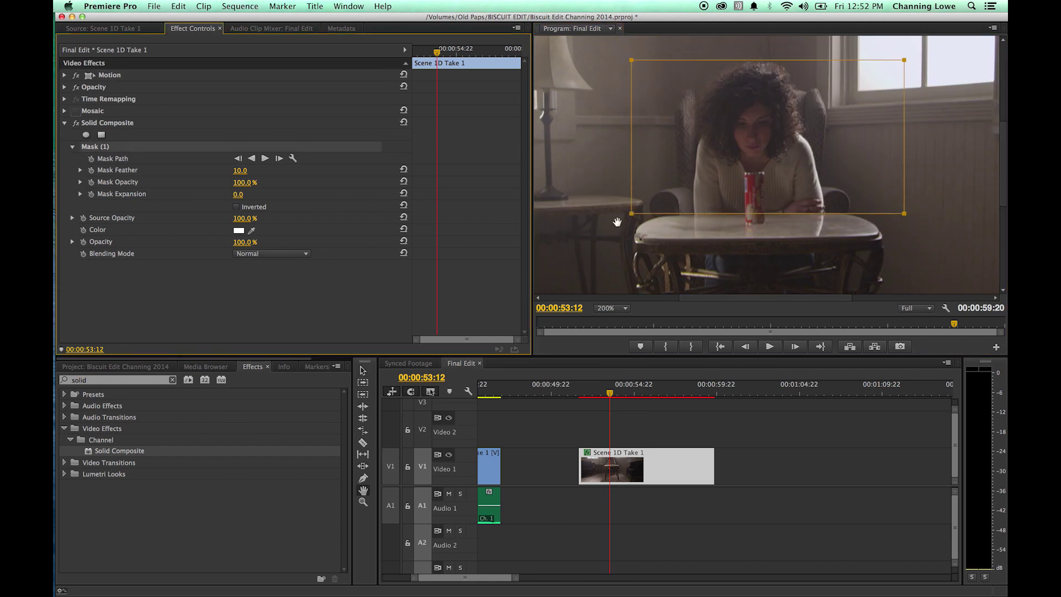
key(v)
drag(633, 216, 732, 134)
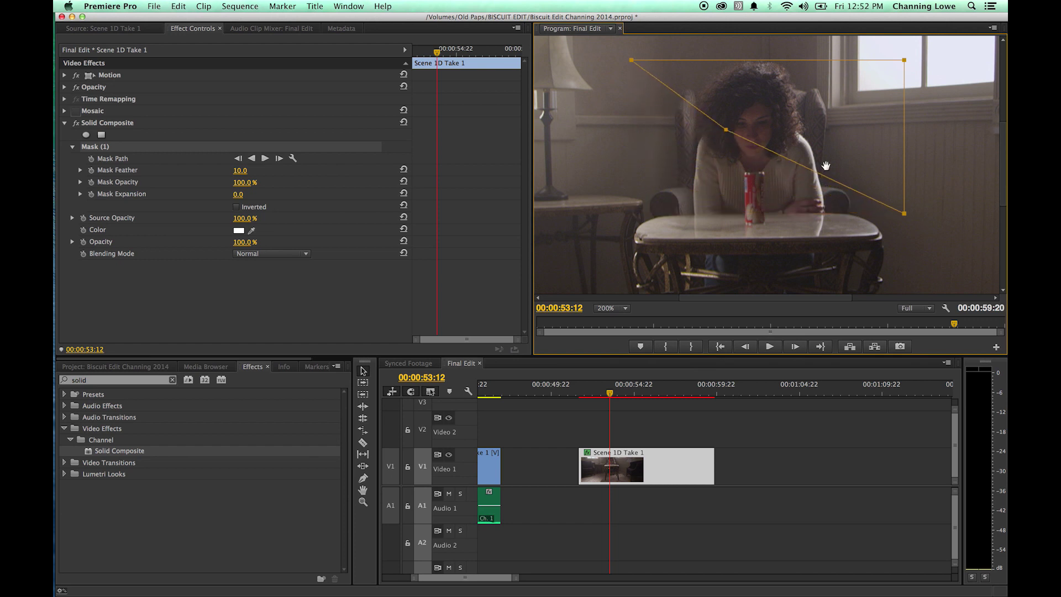
drag(904, 214, 782, 131)
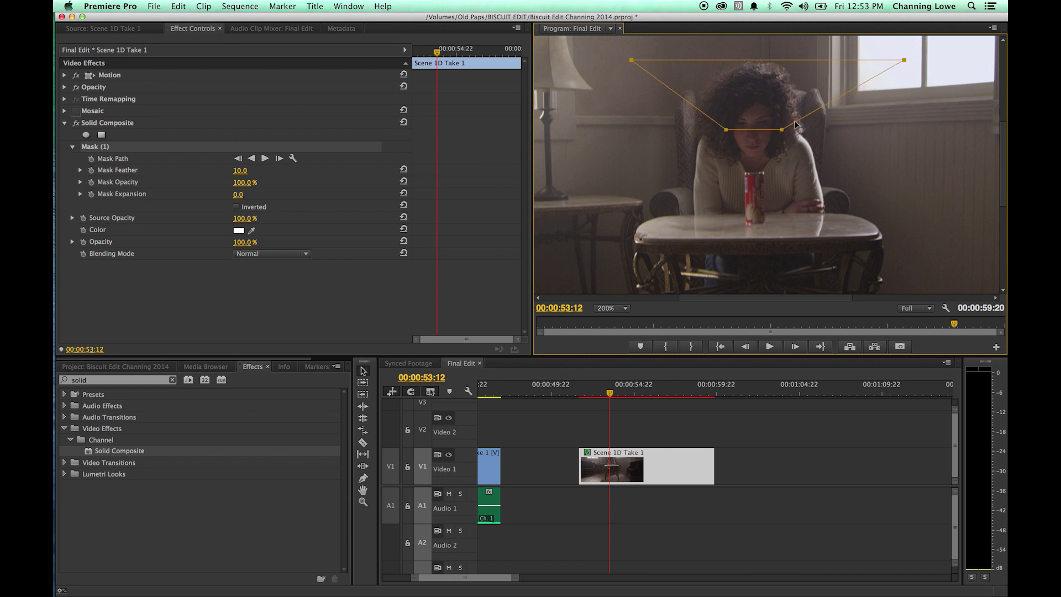
drag(905, 62, 783, 119)
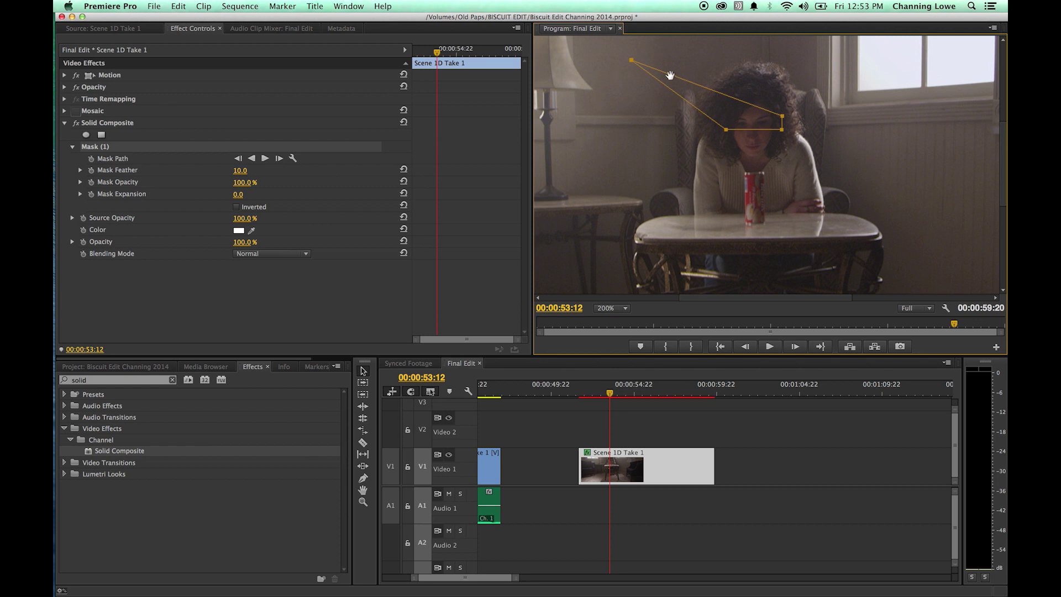
drag(632, 62, 726, 116)
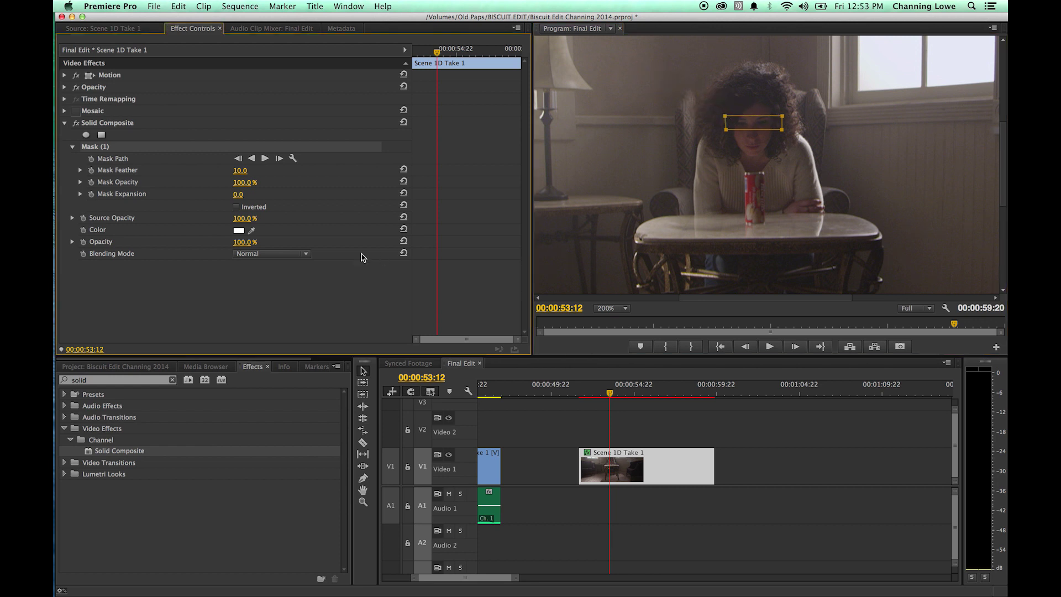
Set Solid Composite's Source Opacity to 0% and its Mask Feather to 0
click(247, 218)
text(0)
key(Return)
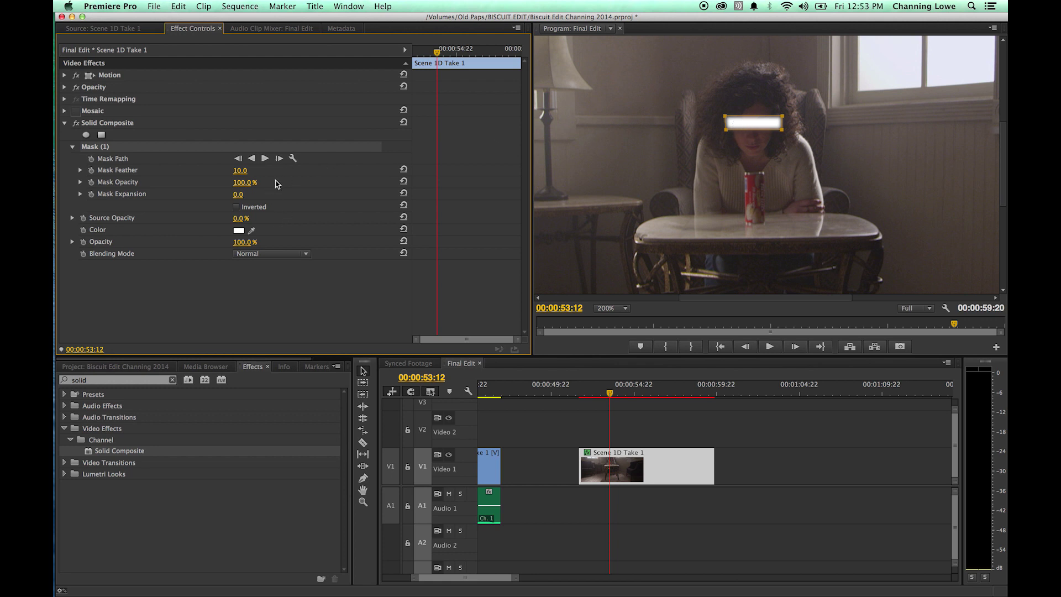
click(246, 172)
text(0)
key(Return)
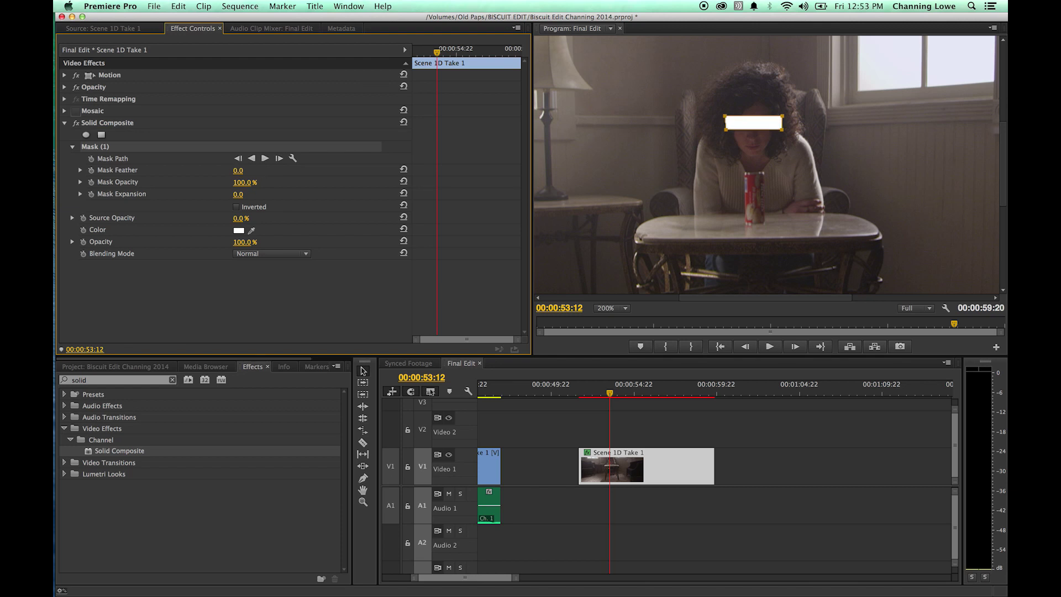
Change the Solid Composite color to black
click(239, 229)
click(438, 159)
click(659, 137)
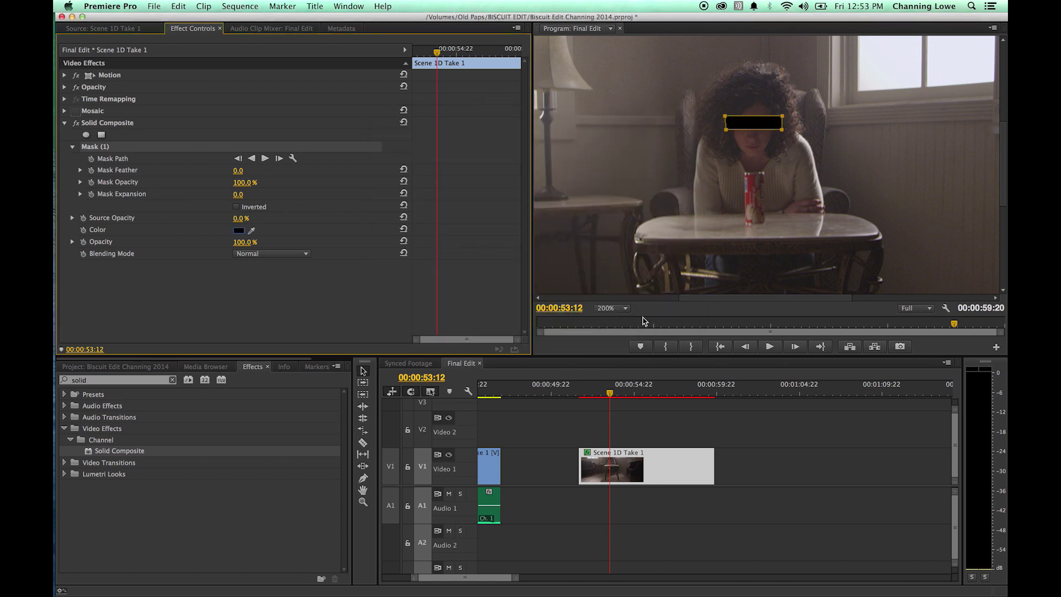
At the clip's start, 00:00:51:15, move the black bar mask up over the woman's eyes
click(602, 393)
drag(602, 393, 579, 393)
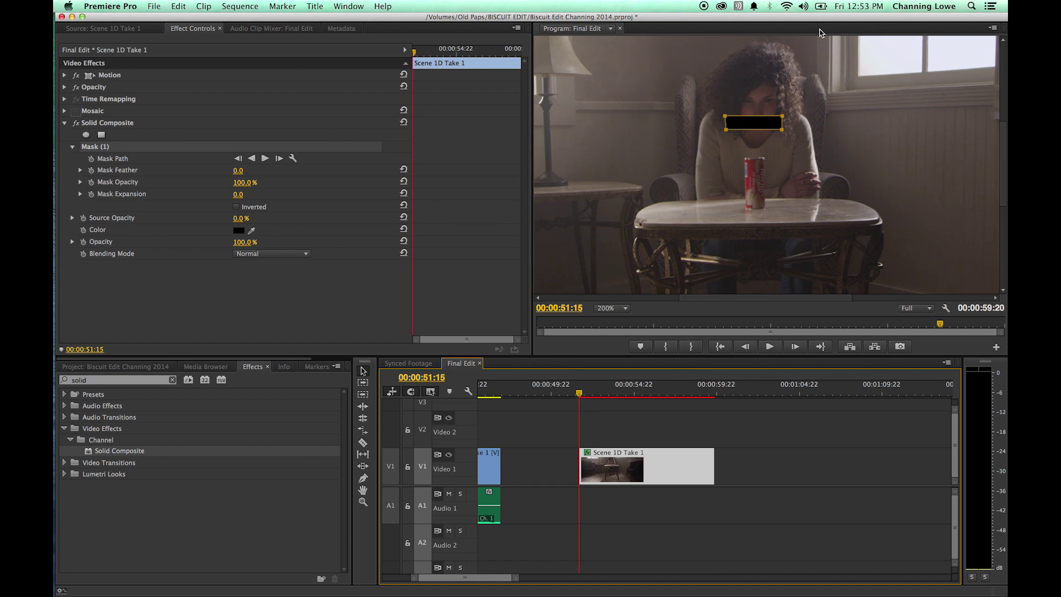
click(762, 117)
drag(763, 117, 763, 101)
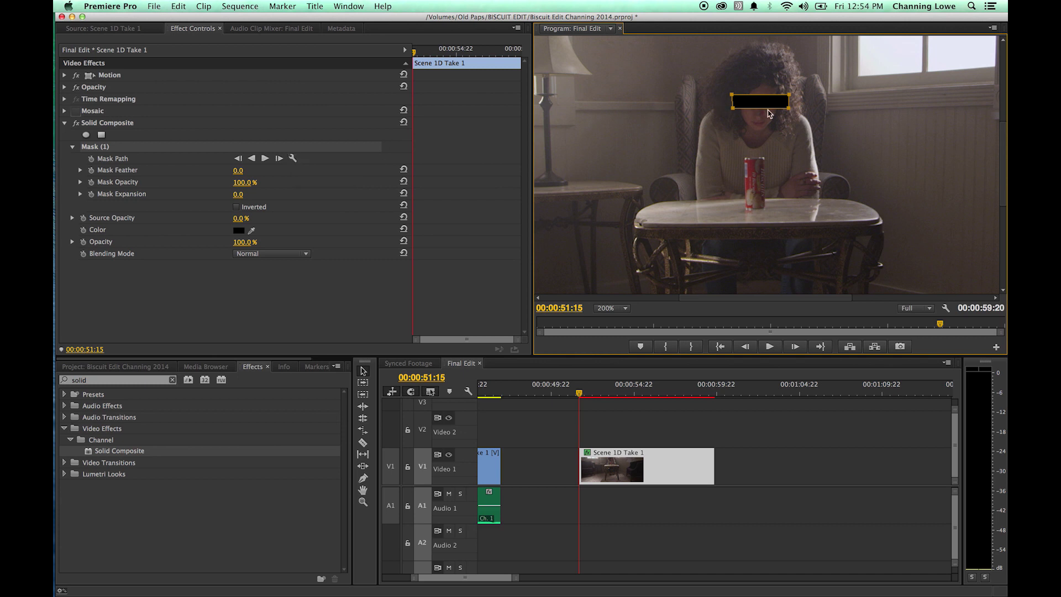
Set the mask tracking method to Position and track the Solid Composite mask forward
click(294, 158)
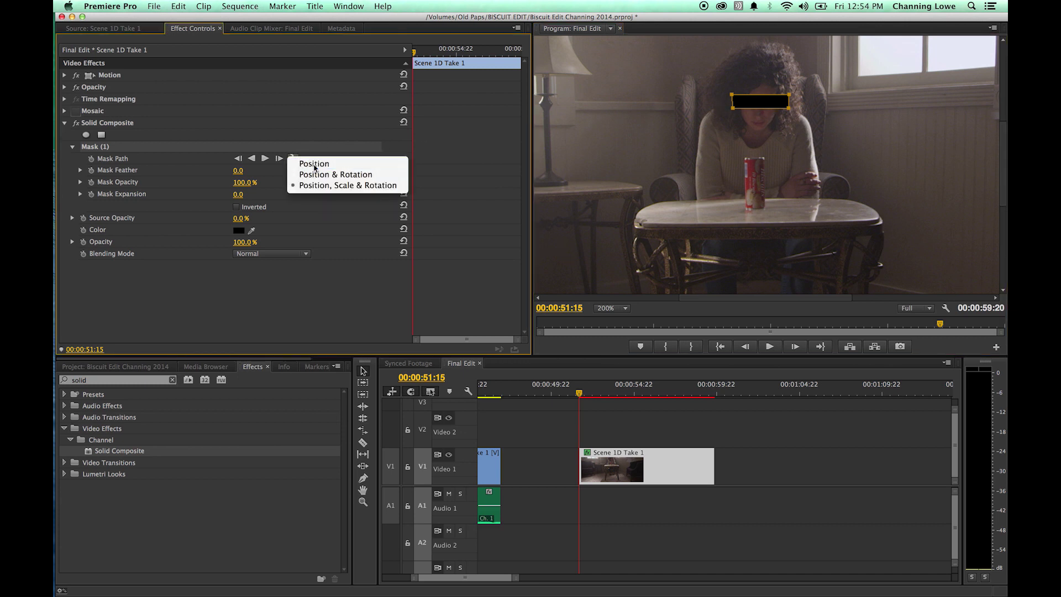
click(313, 166)
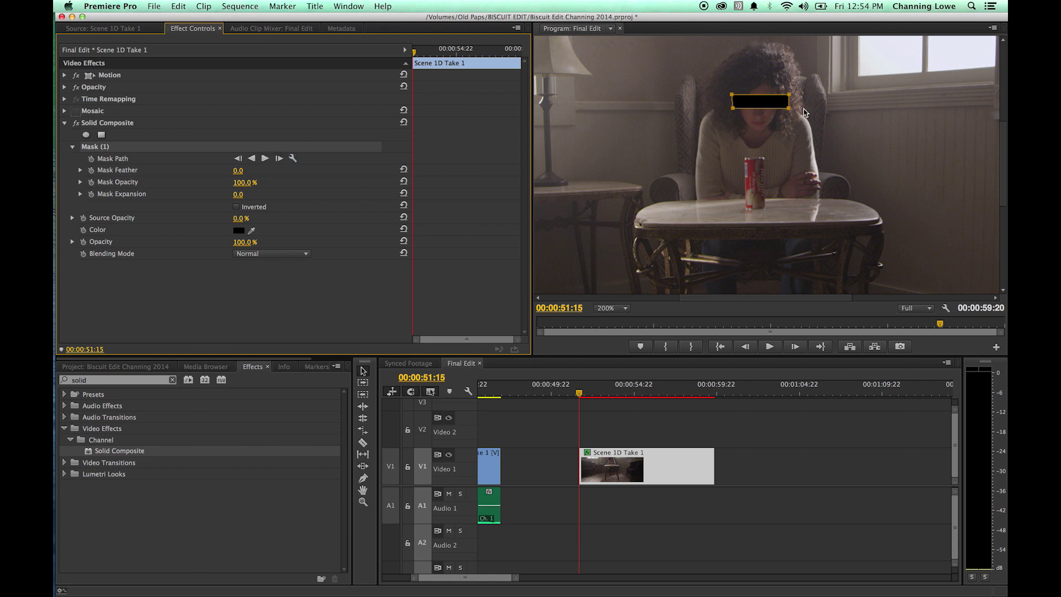
click(267, 160)
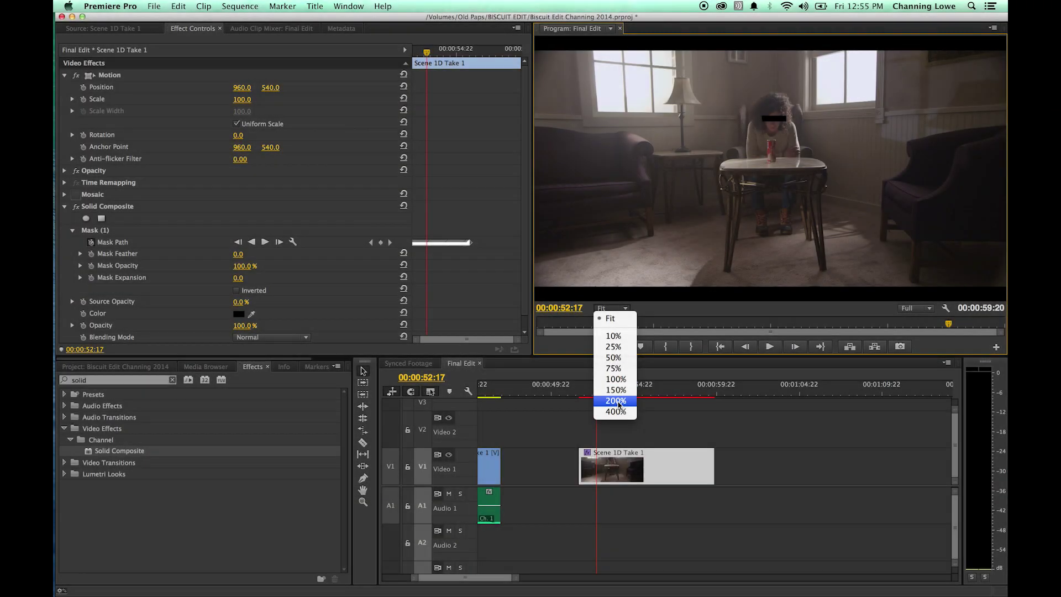
Play and scrub through the tracked section with the preview at Fit to check the black bar's position over the eyes
click(616, 403)
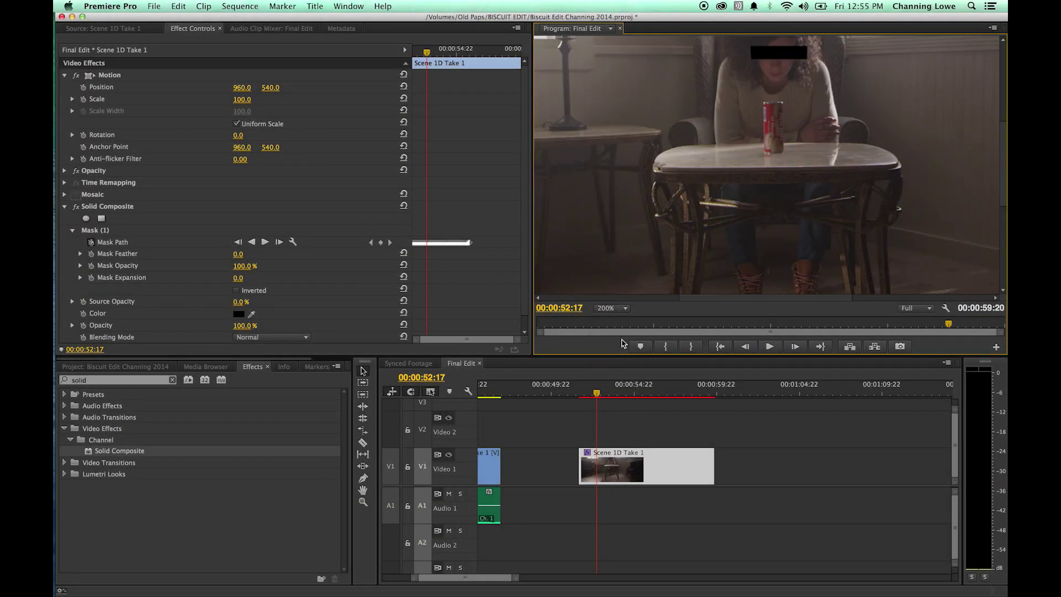
click(627, 311)
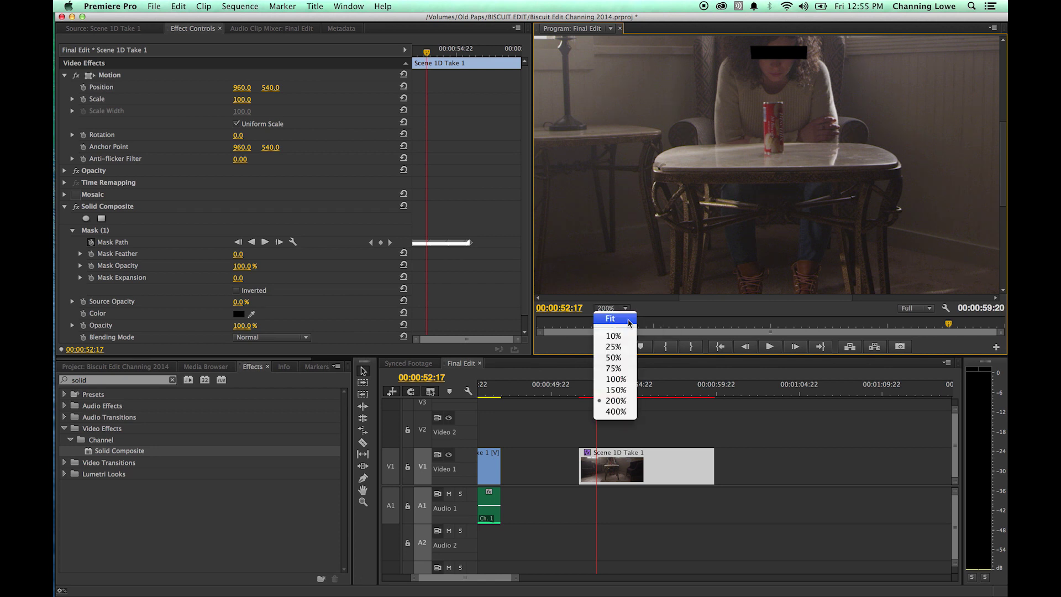
click(629, 321)
click(588, 393)
key(space)
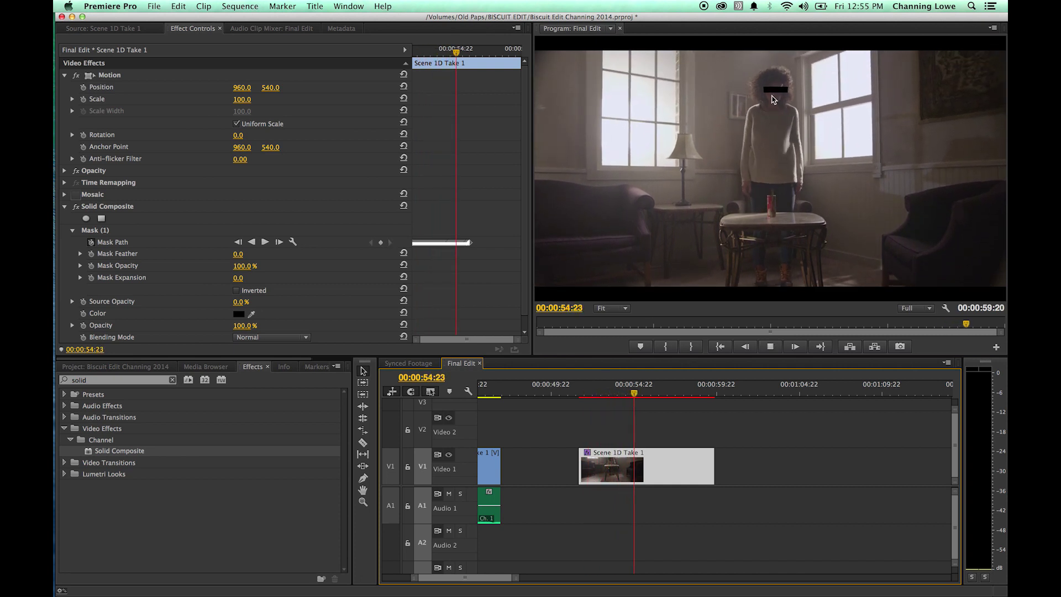
key(space)
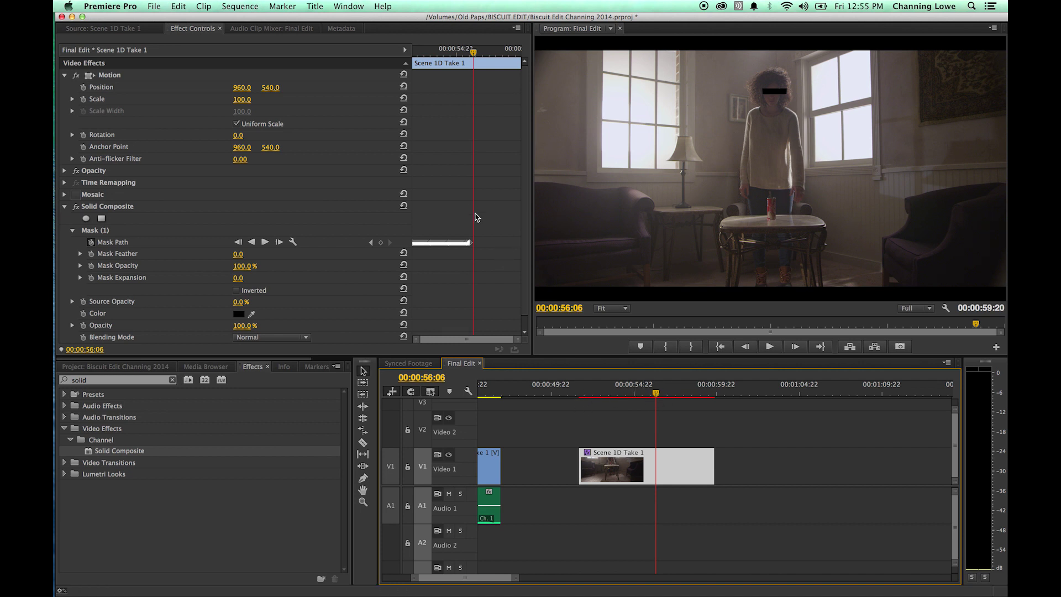
drag(654, 391, 615, 391)
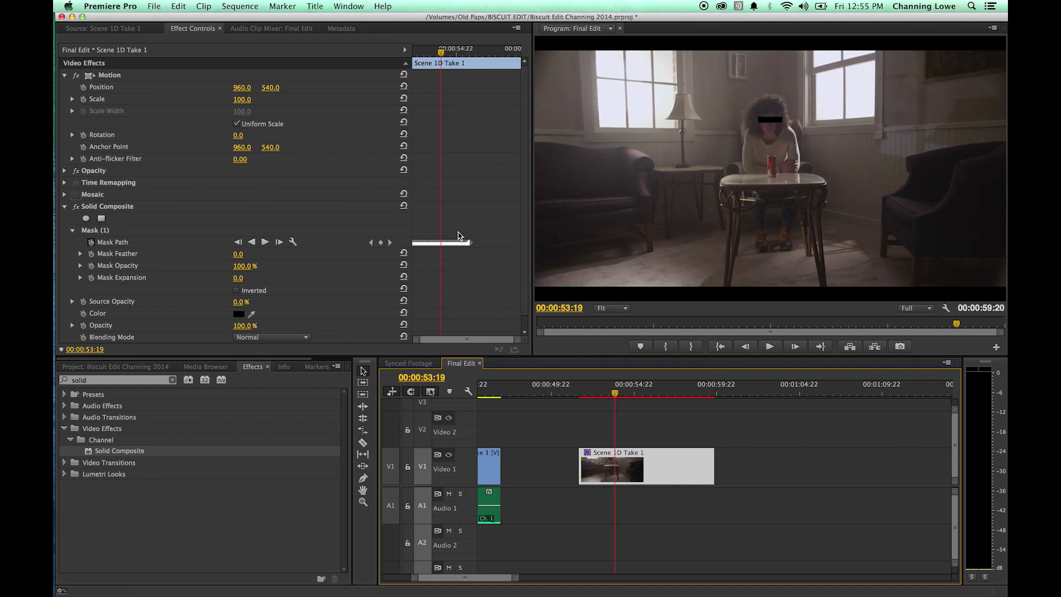
Spread apart the last Mask Path keyframes by moving them past the end of the tracked range
click(472, 246)
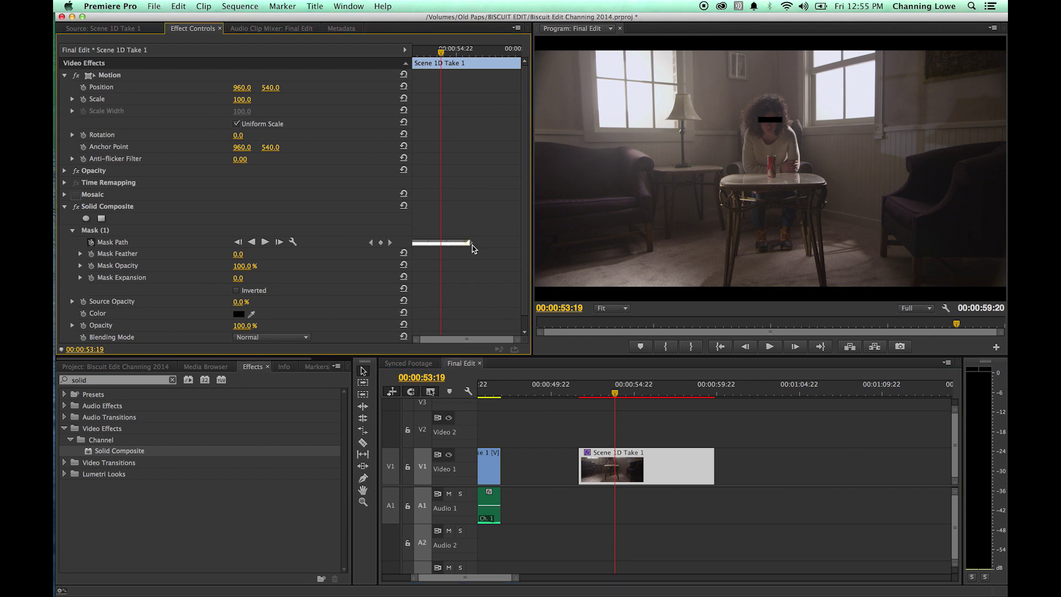
mouse_move(472, 246)
mouse_down()
mouse_move(493, 243)
mouse_move(476, 247)
mouse_up()
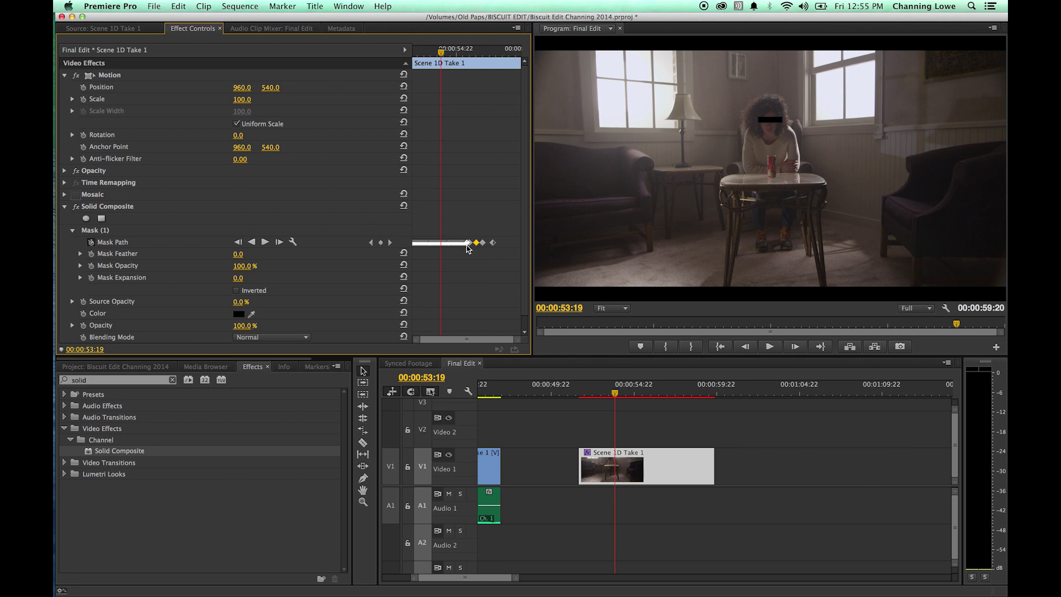